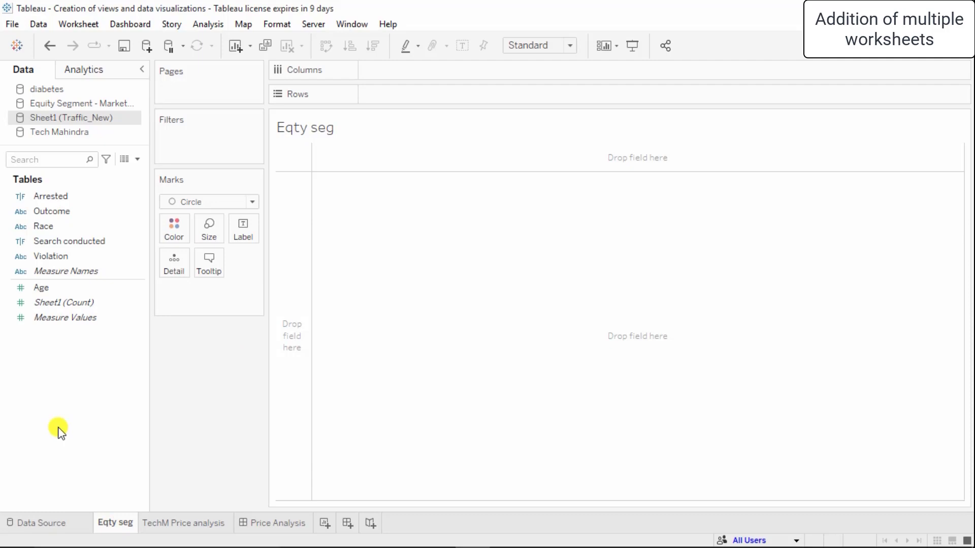
Step: Review the Equity Segment fields and the TechM Price analysis worksheet, and return to Eqty seg with the Tech Mahindra data source active
{"action": "left_click", "coordinate": [66, 105]}
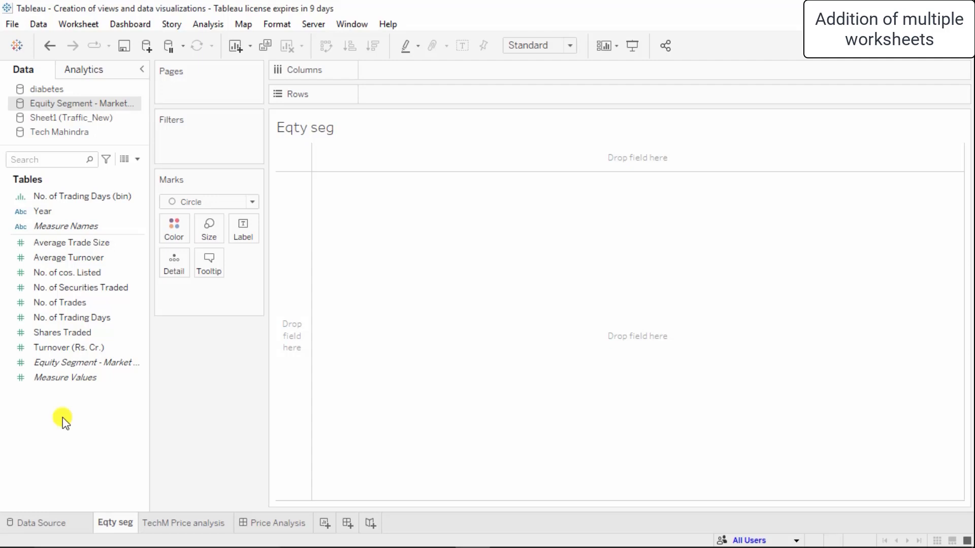
{"action": "left_click", "coordinate": [165, 524]}
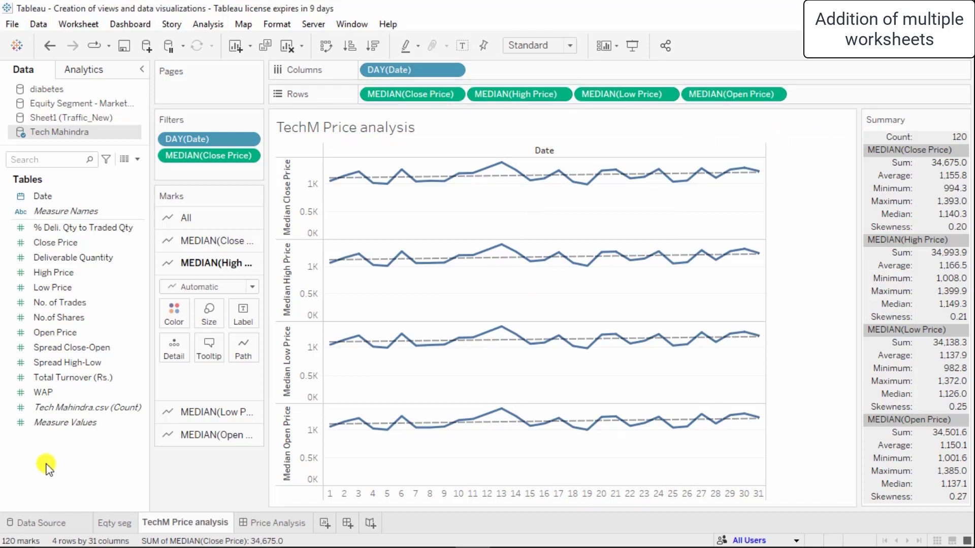
{"action": "left_click", "coordinate": [111, 523]}
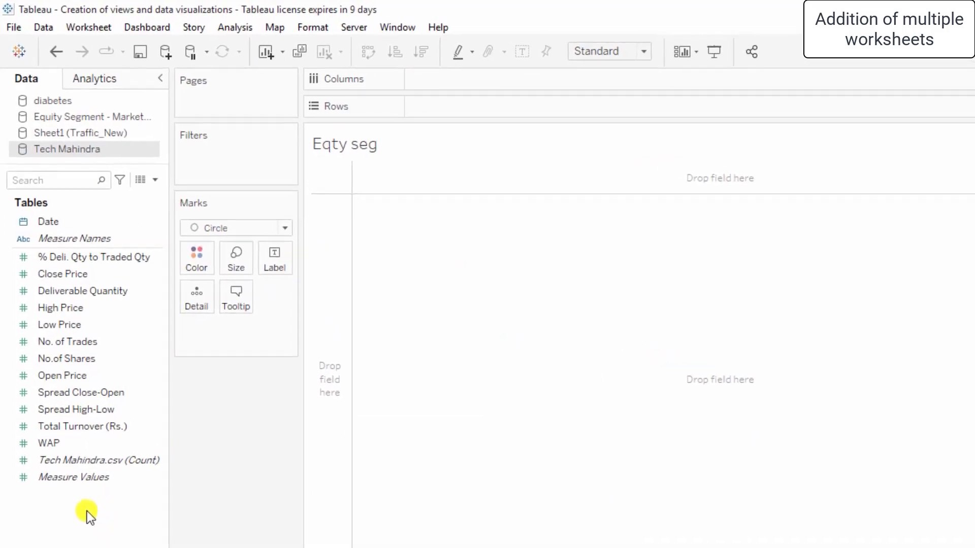
Step: Place Open Price, High Price, Low Price and Close Price, in that order, on Rows of the Eqty seg worksheet
{"action": "left_click", "coordinate": [52, 317]}
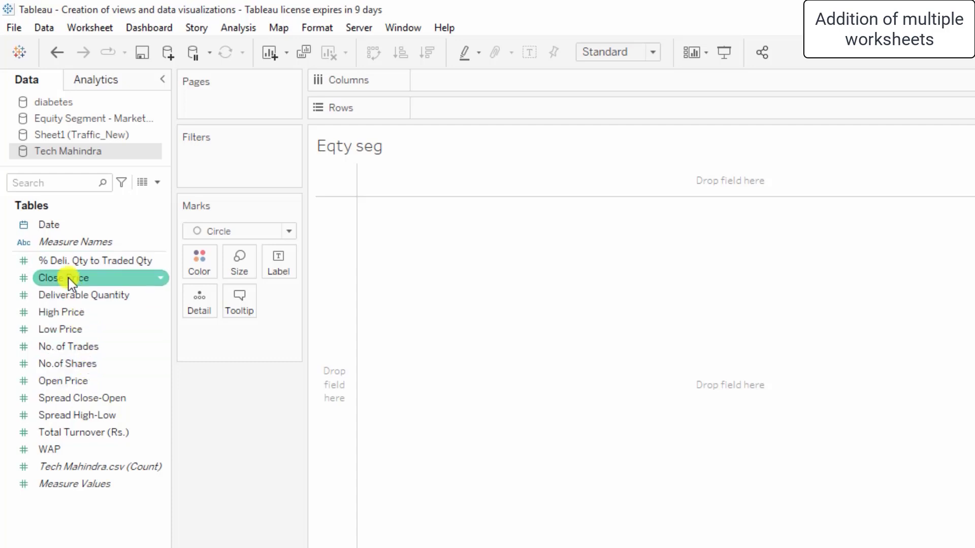
{"action": "mouse_move", "coordinate": [69, 279]}
{"action": "left_mouse_down"}
{"action": "mouse_move", "coordinate": [369, 212]}
{"action": "mouse_move", "coordinate": [431, 113]}
{"action": "mouse_move", "coordinate": [453, 111]}
{"action": "left_mouse_up"}
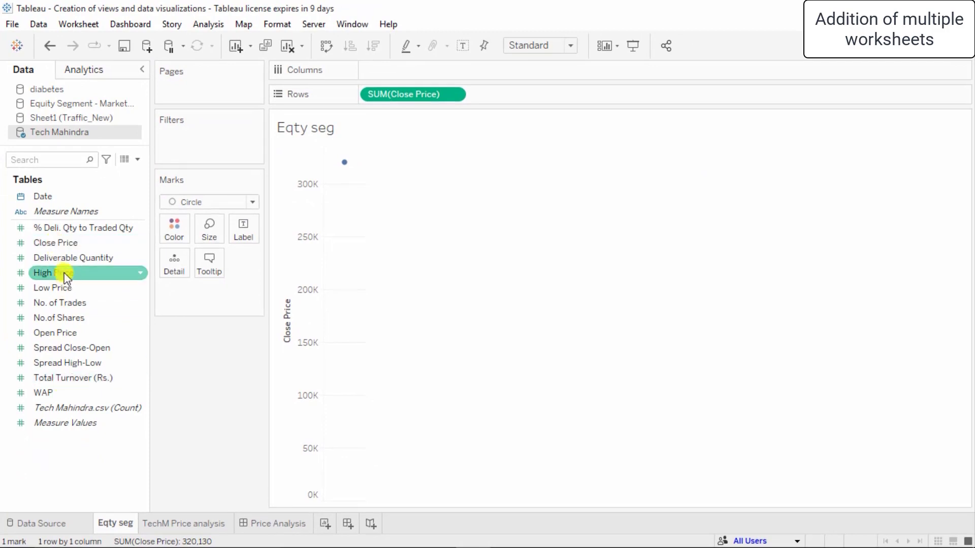
{"action": "left_click_drag", "start_coordinate": [59, 331], "coordinate": [384, 96]}
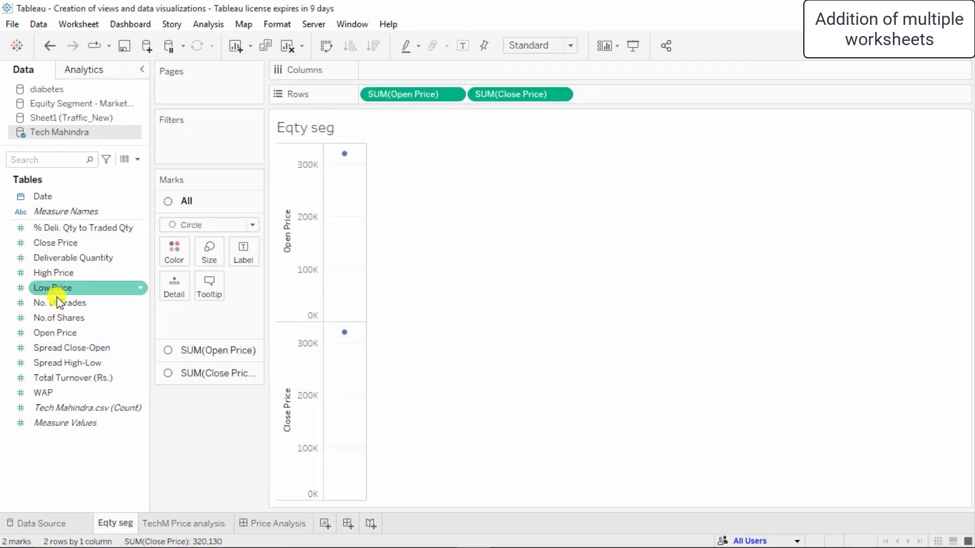
{"action": "left_click_drag", "start_coordinate": [54, 272], "coordinate": [461, 99]}
{"action": "left_click_drag", "start_coordinate": [11, 292], "coordinate": [561, 89]}
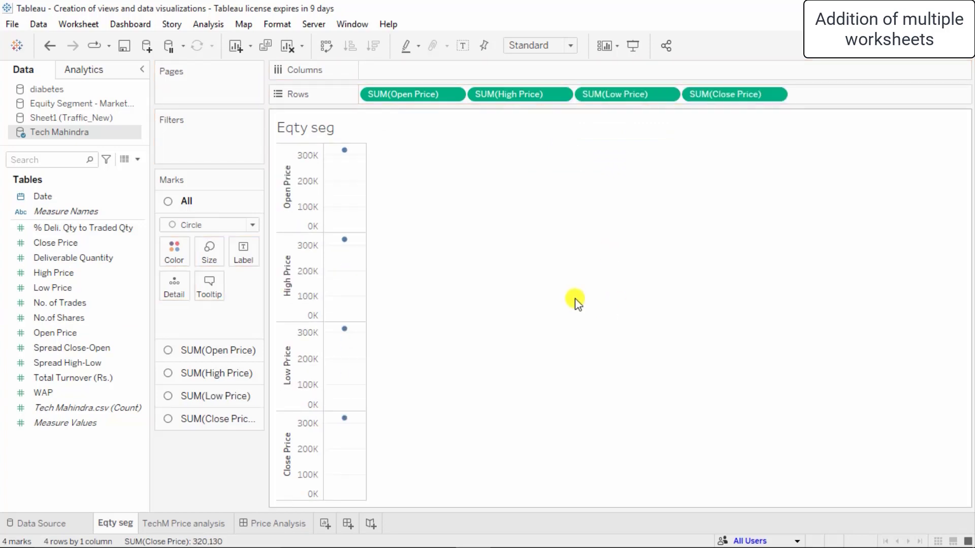
{"action": "left_click", "coordinate": [458, 96]}
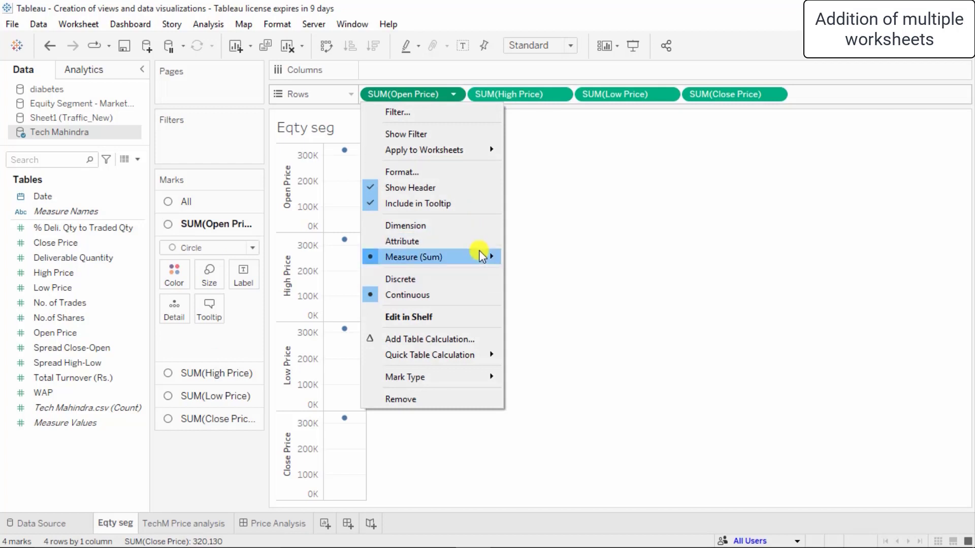
{"action": "mouse_move", "coordinate": [485, 257]}
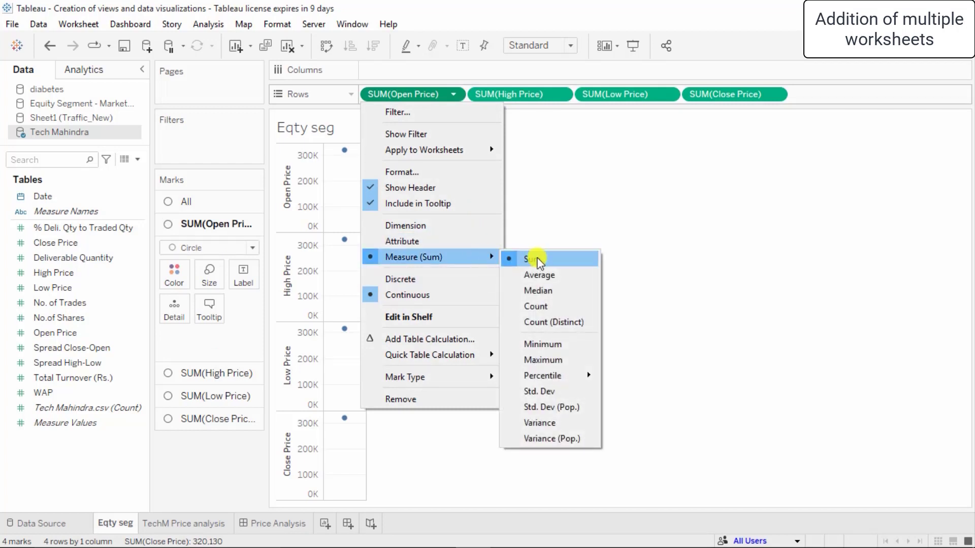
{"action": "left_click", "coordinate": [737, 249]}
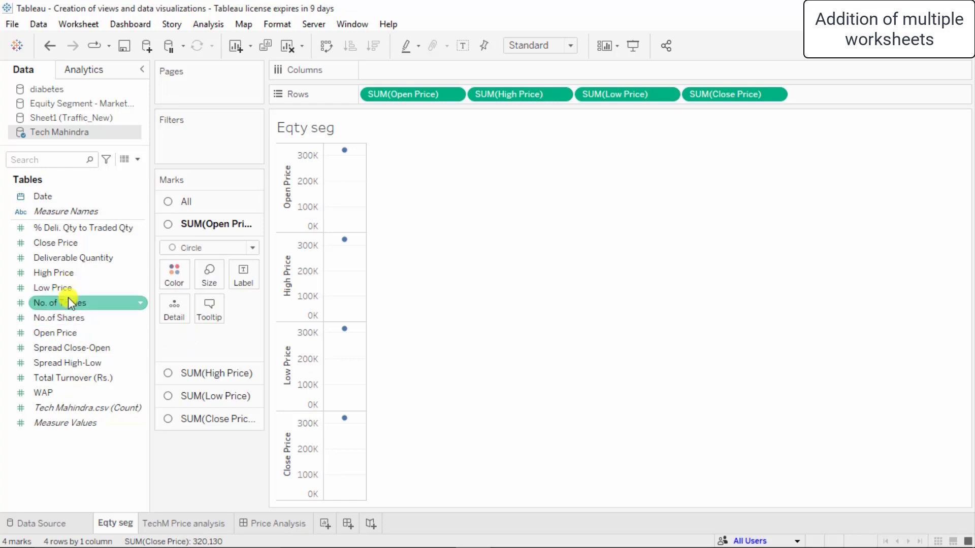
Step: Add No. of Trades to Columns and change the aggregation of Open Price and High Price to Median
{"action": "left_click_drag", "start_coordinate": [65, 300], "coordinate": [438, 72]}
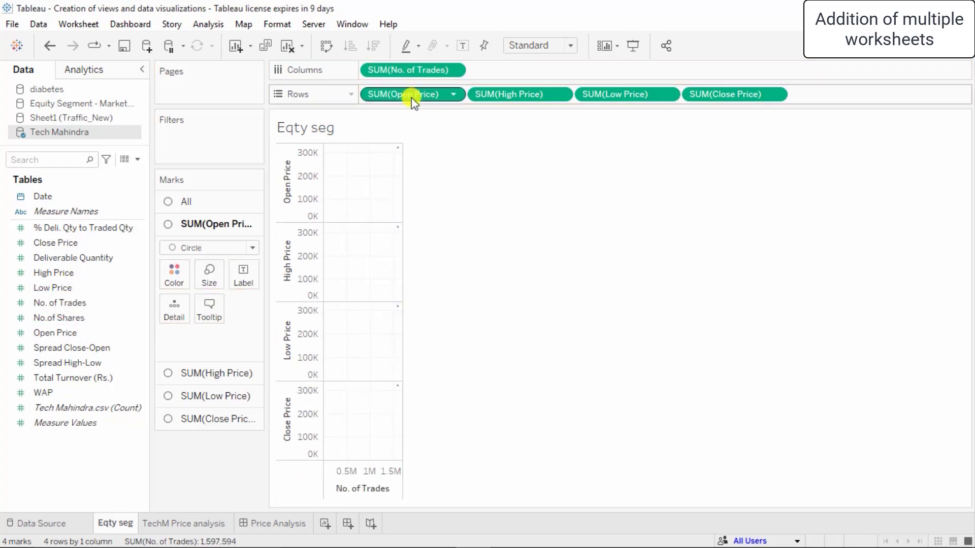
{"action": "left_click", "coordinate": [452, 96]}
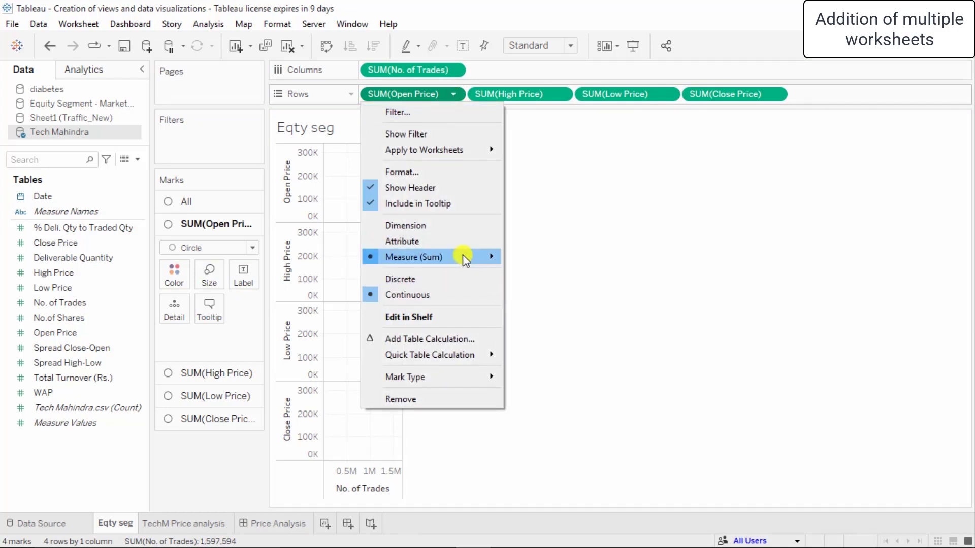
{"action": "mouse_move", "coordinate": [465, 257]}
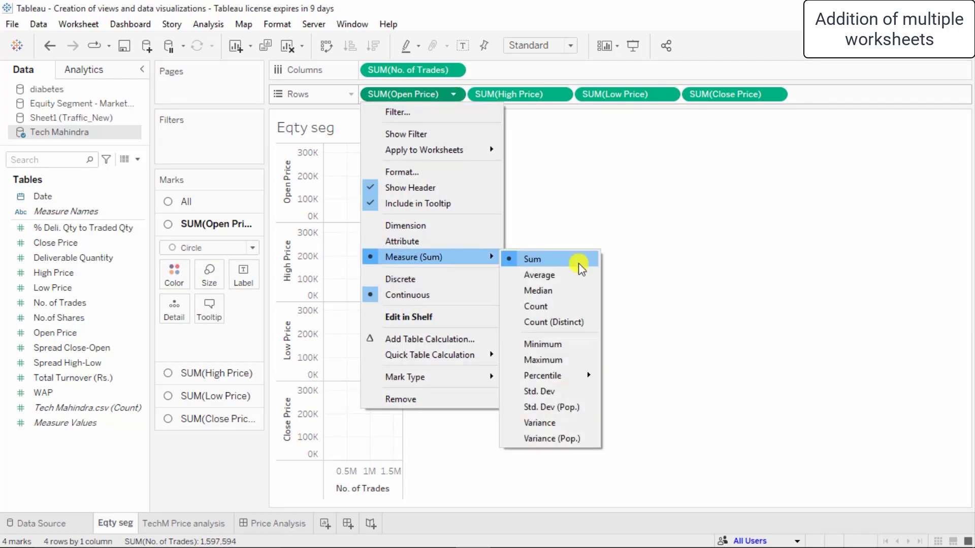
{"action": "left_click", "coordinate": [558, 291]}
{"action": "left_click", "coordinate": [561, 95]}
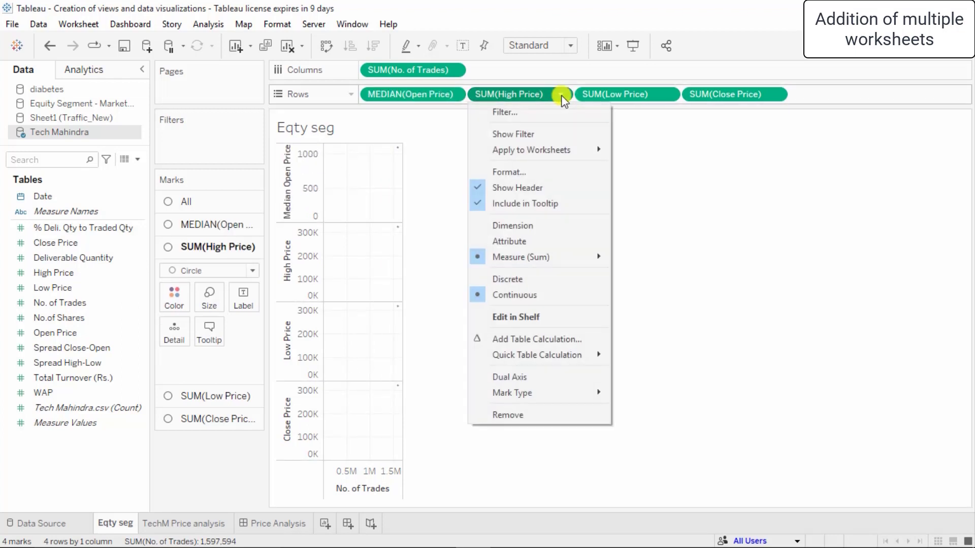
{"action": "mouse_move", "coordinate": [592, 257]}
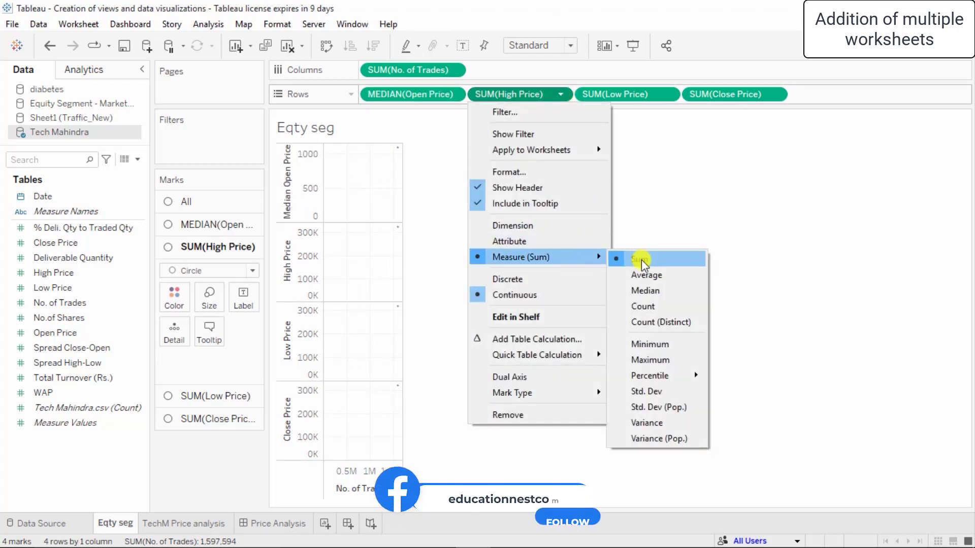
{"action": "left_click", "coordinate": [625, 291]}
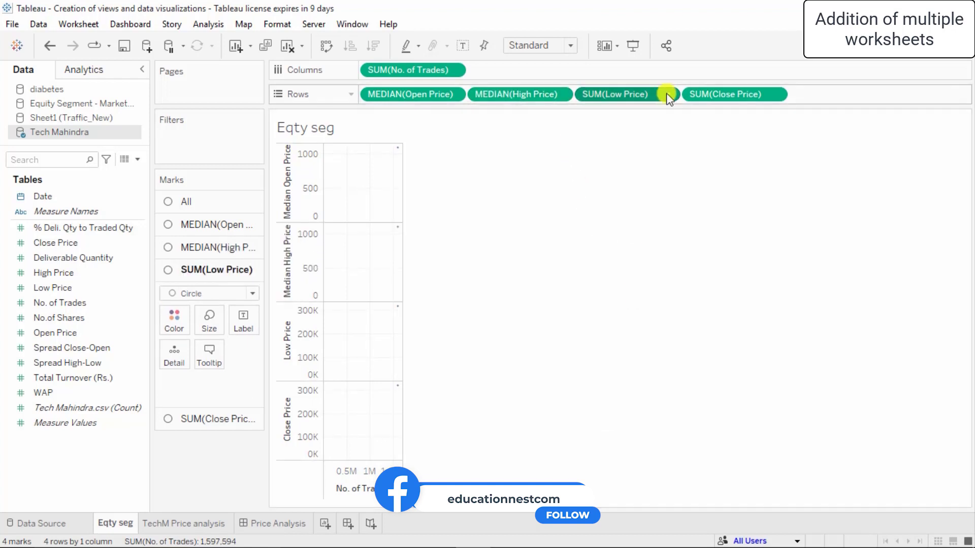
Step: Change the aggregation of Low Price and Close Price on Rows to Median
{"action": "left_click", "coordinate": [667, 97]}
{"action": "mouse_move", "coordinate": [671, 263]}
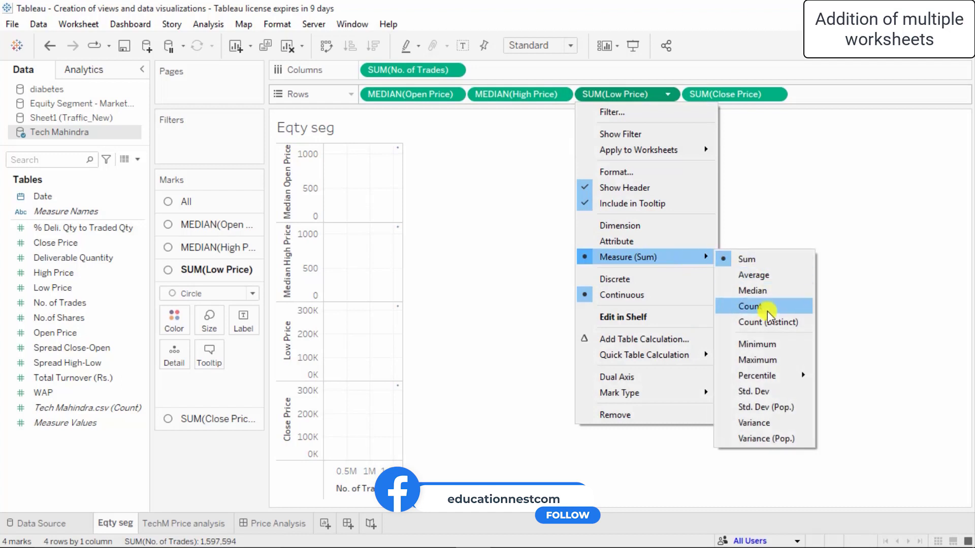
{"action": "left_click", "coordinate": [755, 289]}
{"action": "left_click", "coordinate": [780, 96]}
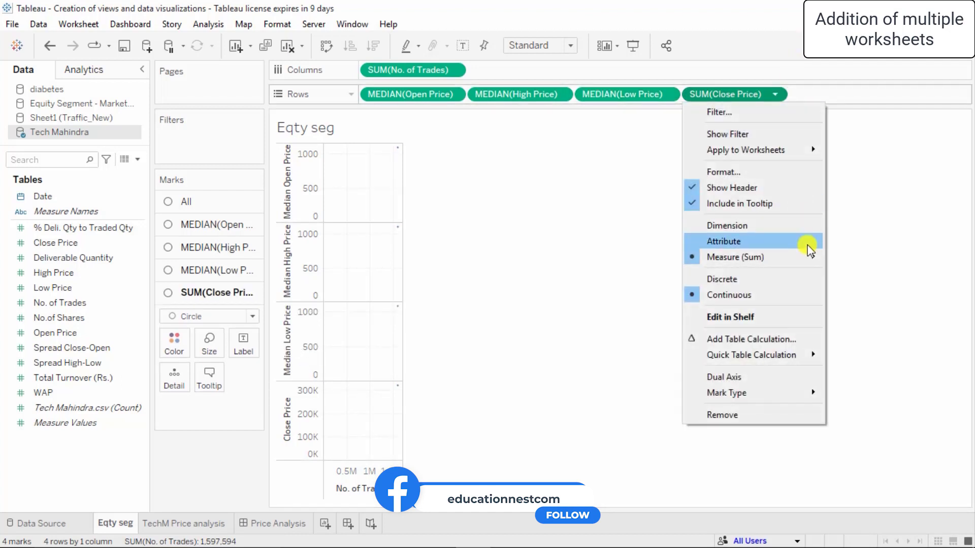
{"action": "mouse_move", "coordinate": [810, 257]}
{"action": "left_click", "coordinate": [870, 285]}
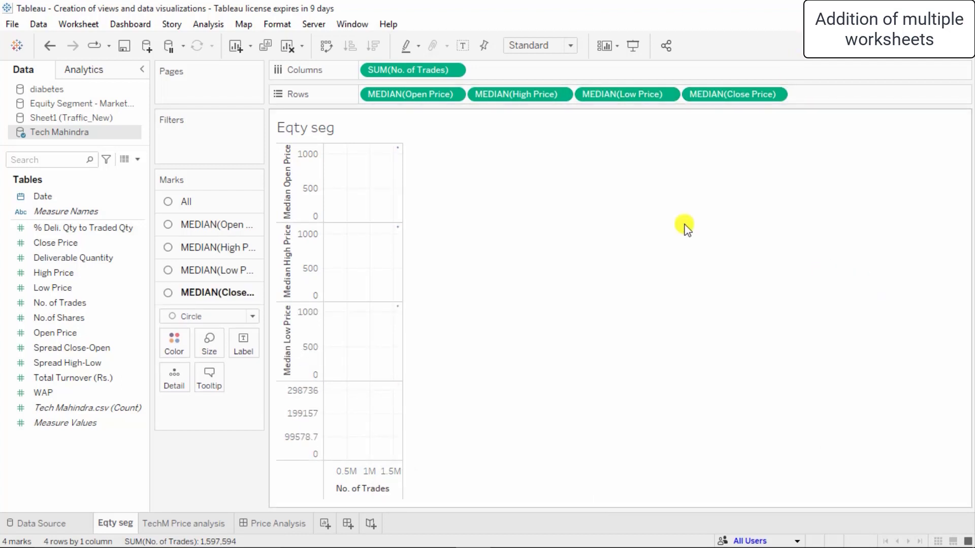
{"action": "left_click", "coordinate": [172, 202]}
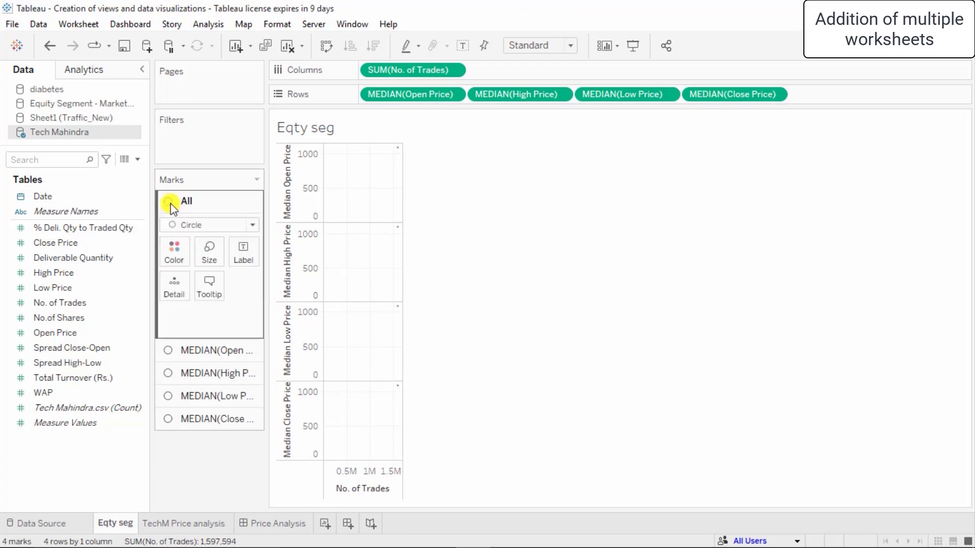
{"action": "left_click", "coordinate": [180, 350]}
{"action": "left_click", "coordinate": [202, 198]}
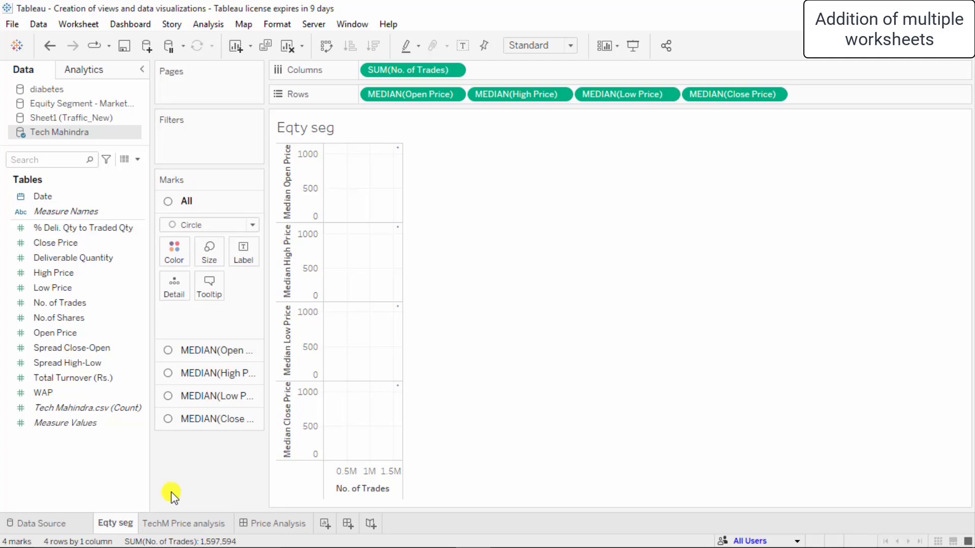
Step: Change the aggregation of No. of Trades on Columns to Count
{"action": "left_click", "coordinate": [456, 71]}
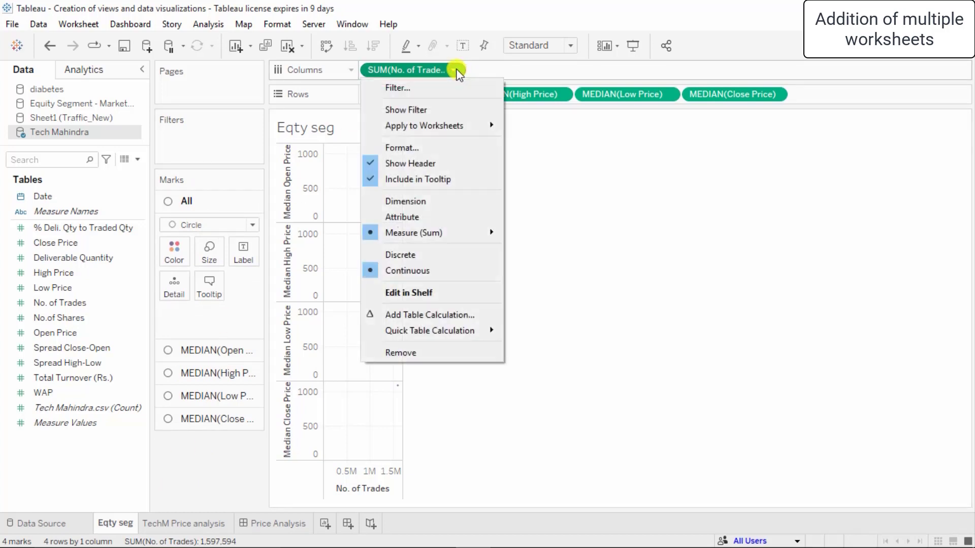
{"action": "mouse_move", "coordinate": [495, 232]}
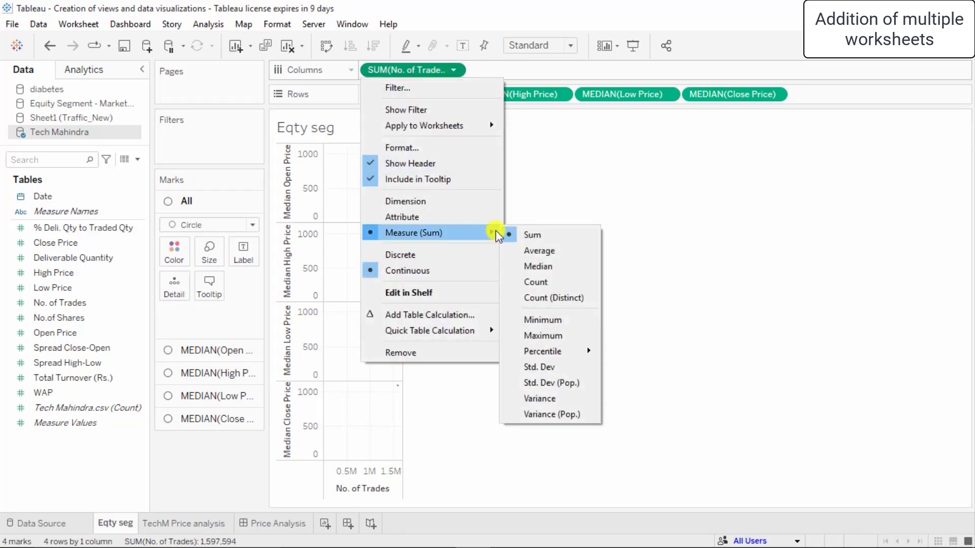
{"action": "left_click", "coordinate": [535, 282]}
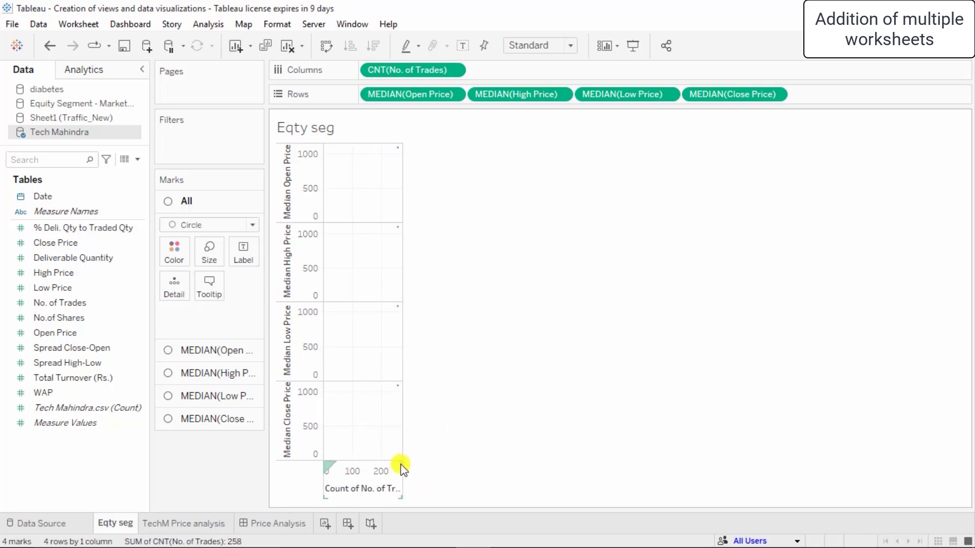
Step: Widen the chart so the Count of No. of Trades axis spans most of the view
{"action": "left_click_drag", "start_coordinate": [330, 461], "coordinate": [566, 476]}
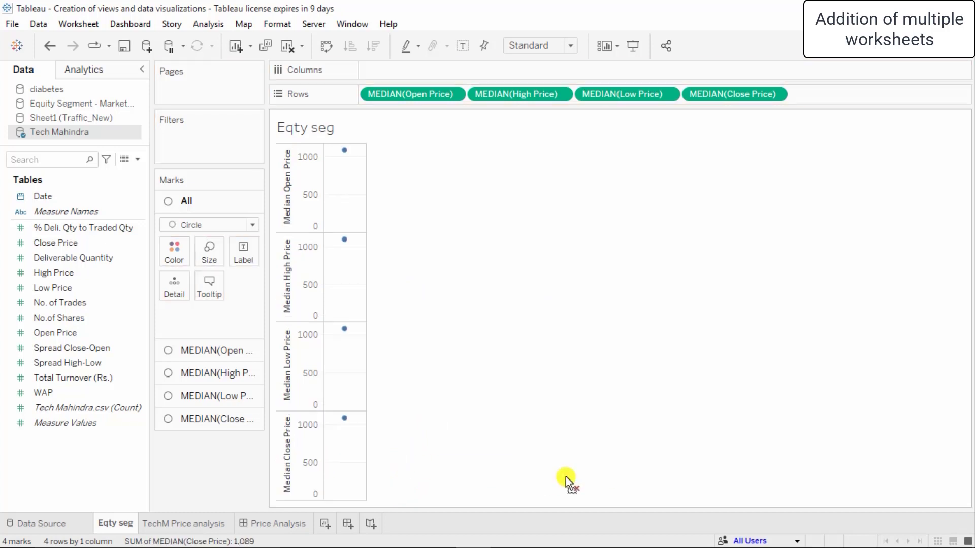
{"action": "key", "text": "ctrl+z"}
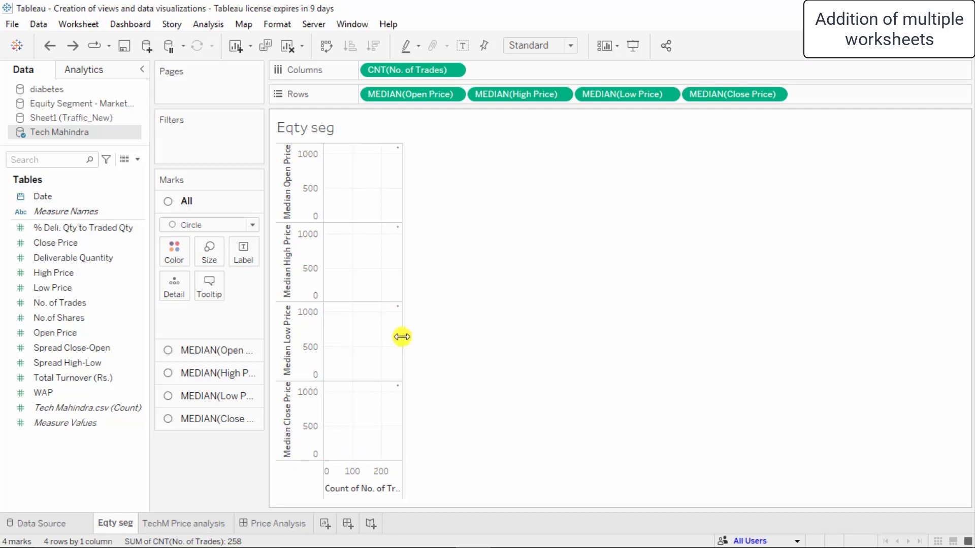
{"action": "left_click_drag", "start_coordinate": [402, 338], "coordinate": [747, 346]}
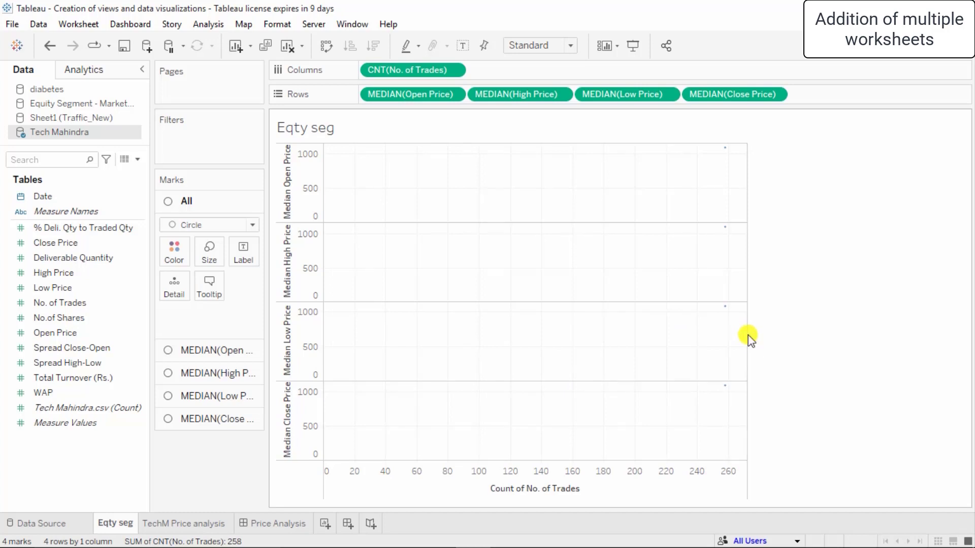
{"action": "left_click_drag", "start_coordinate": [748, 338], "coordinate": [884, 331]}
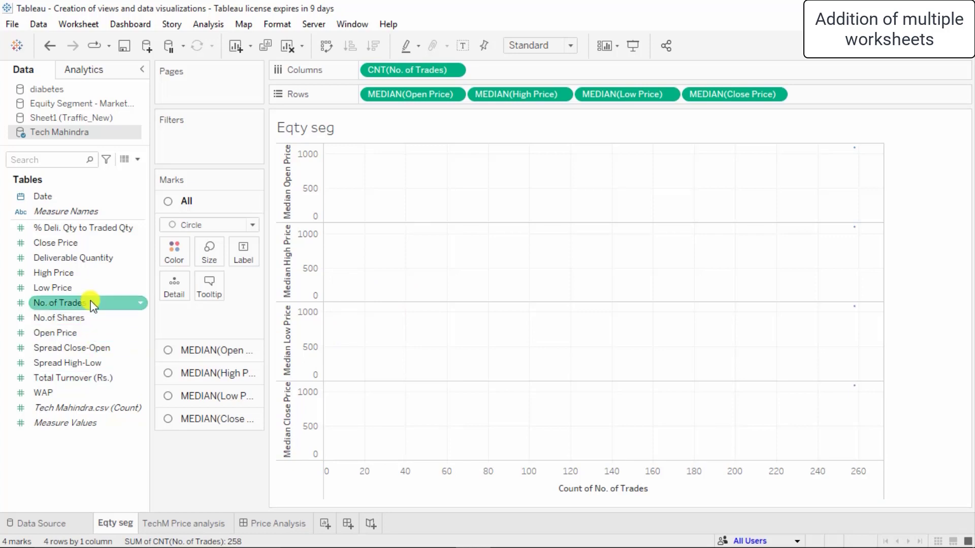
Step: Add No.of Shares to Rows after Close Price, set its aggregation to Count, and check the added chart row
{"action": "left_click_drag", "start_coordinate": [86, 318], "coordinate": [881, 99]}
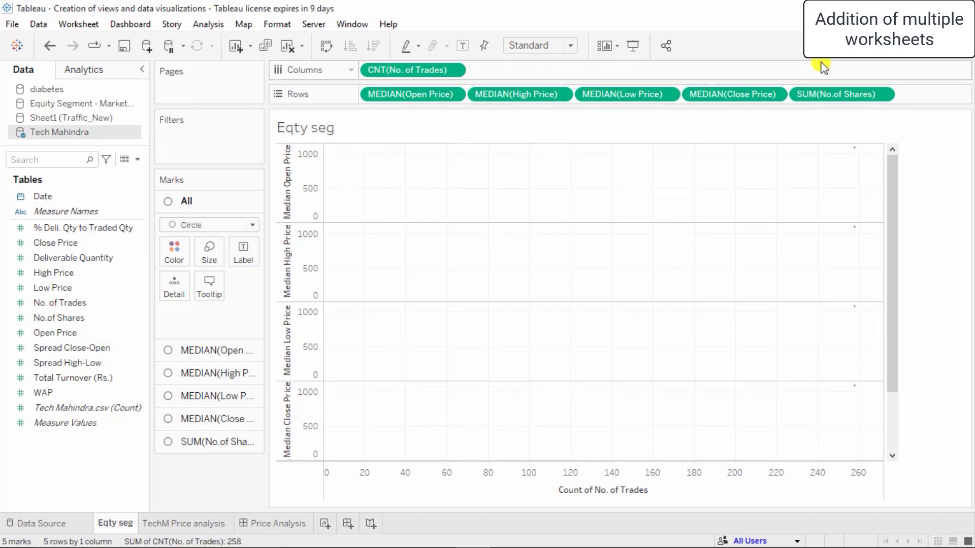
{"action": "left_click", "coordinate": [884, 95]}
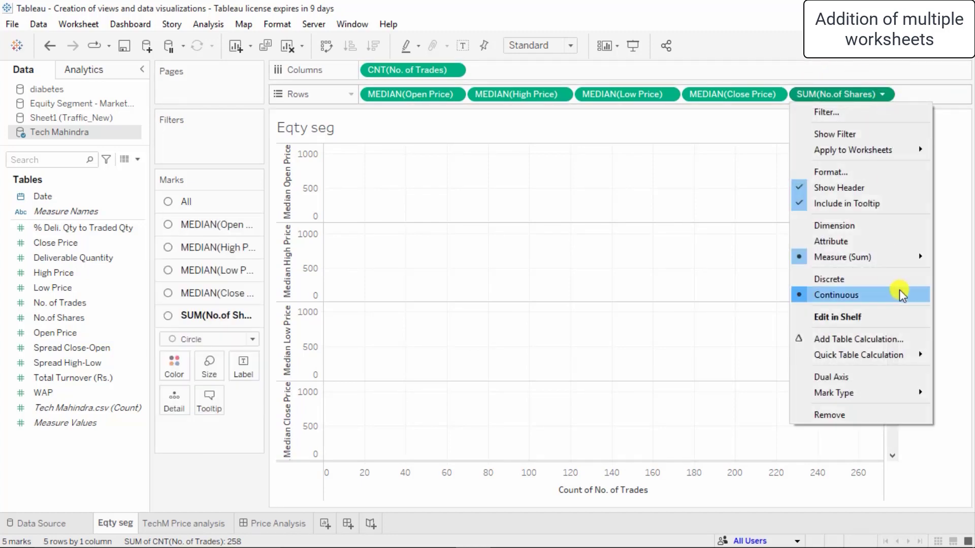
{"action": "mouse_move", "coordinate": [848, 257]}
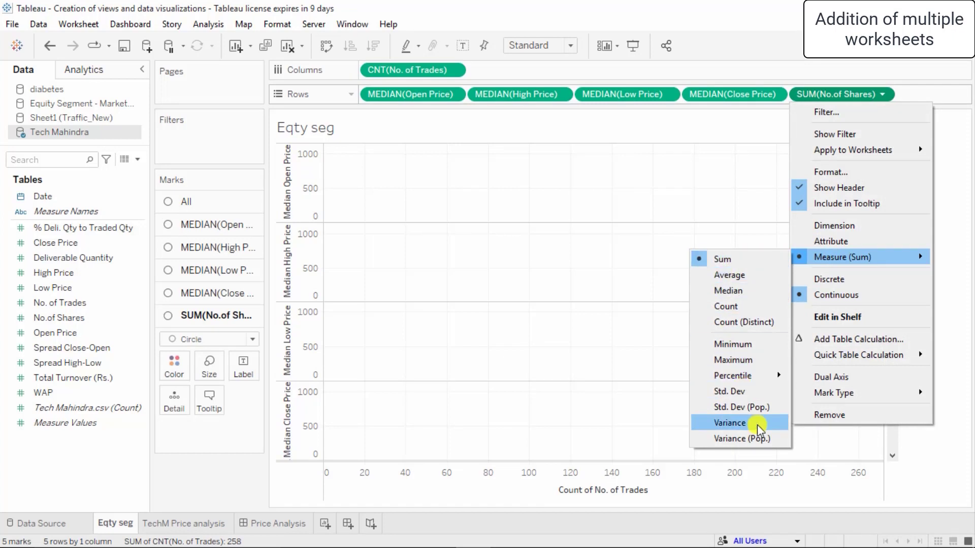
{"action": "left_click", "coordinate": [730, 306]}
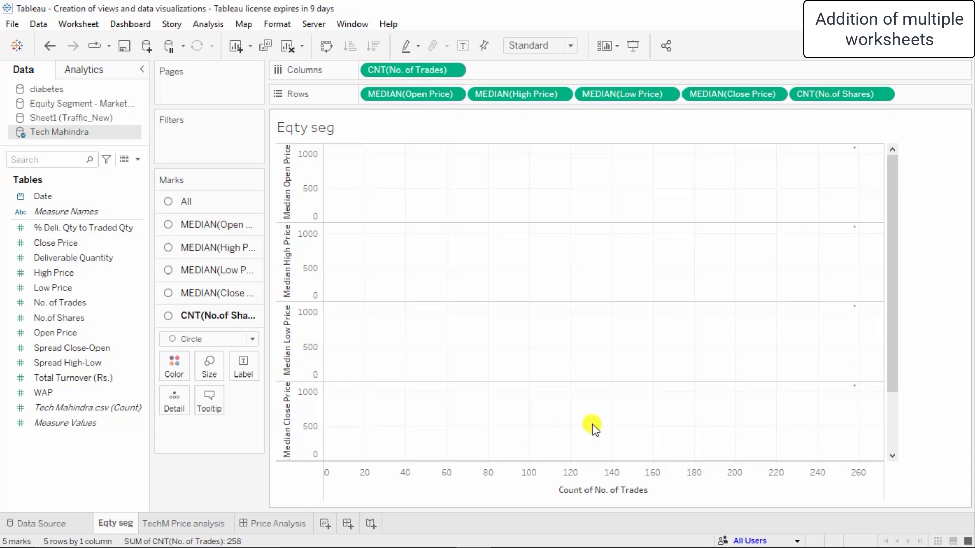
{"action": "scroll", "coordinate": [608, 380], "scroll_direction": "down", "scroll_amount": 2}
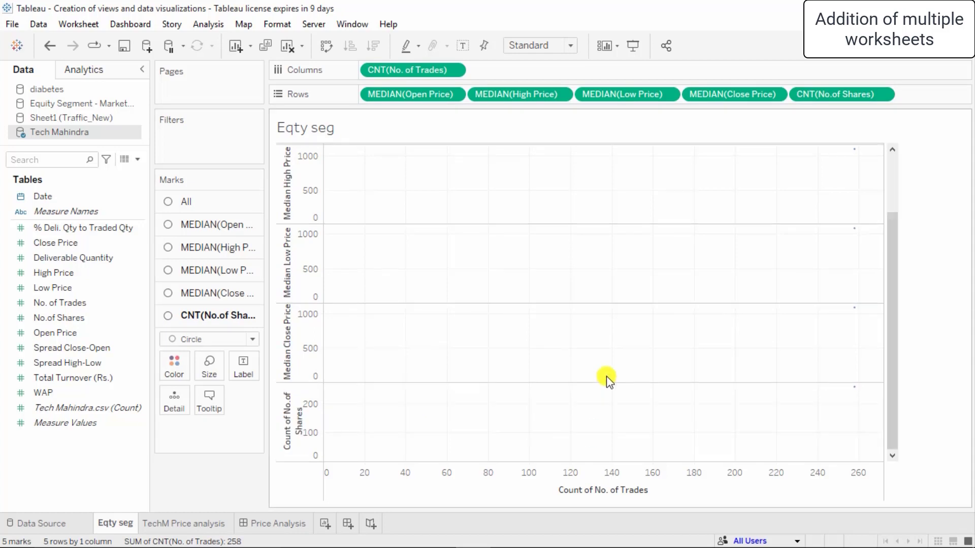
{"action": "scroll", "coordinate": [608, 380], "scroll_direction": "up", "scroll_amount": 2}
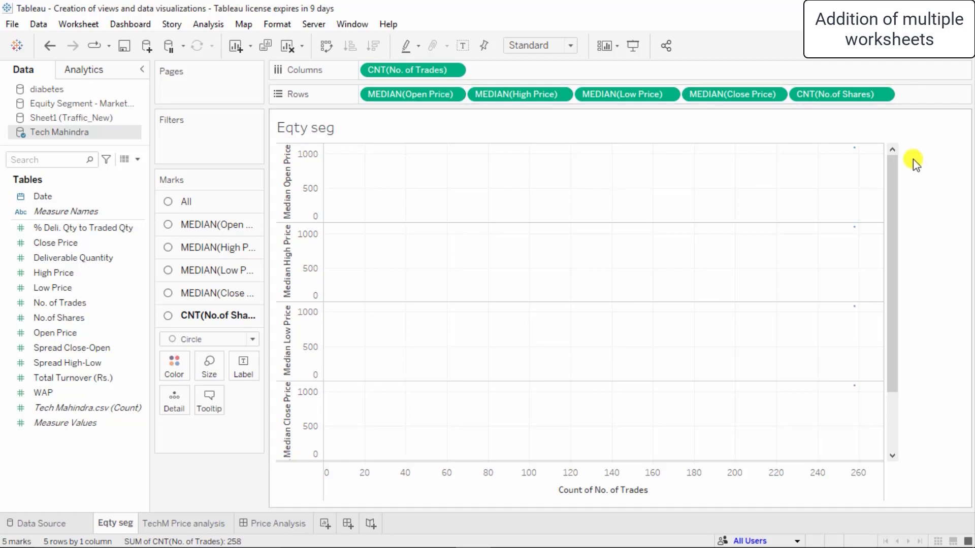
Step: Convert the Eqty seg view to a horizontal bar chart using the Show Me chart types
{"action": "left_click", "coordinate": [944, 46]}
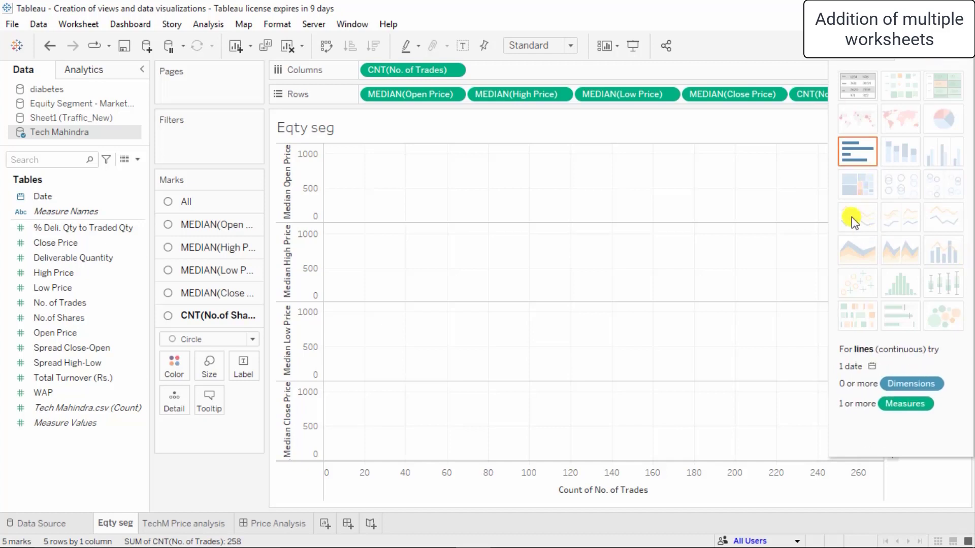
{"action": "left_click", "coordinate": [205, 225]}
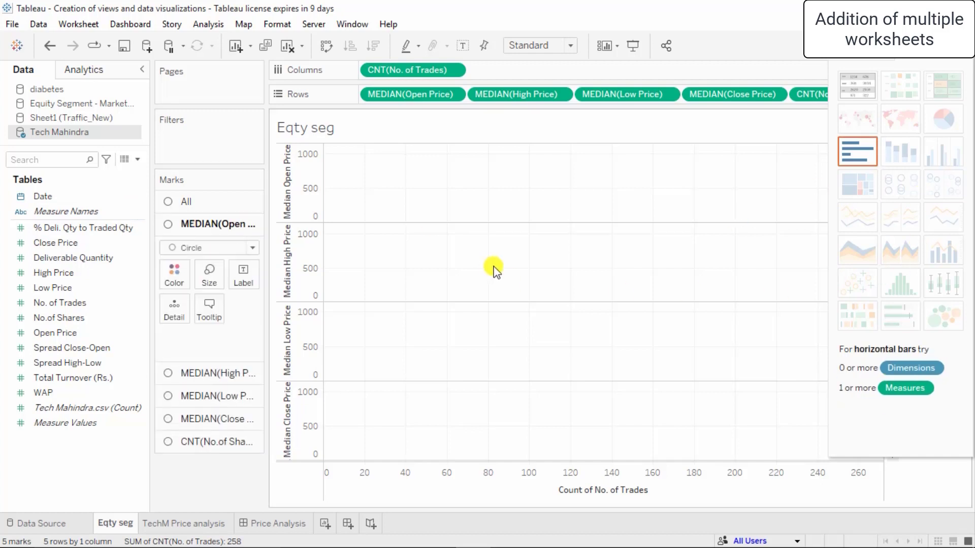
{"action": "left_click", "coordinate": [869, 161]}
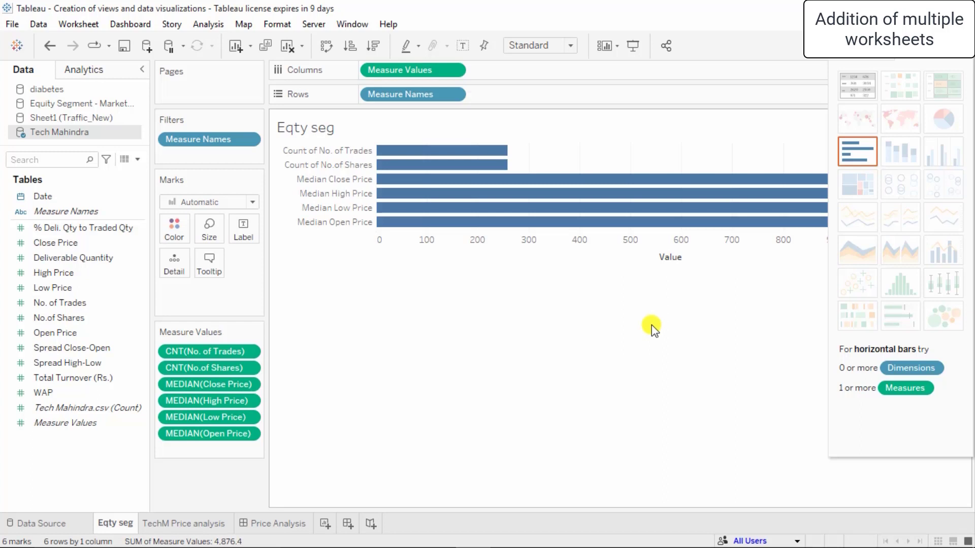
{"action": "left_click", "coordinate": [453, 70]}
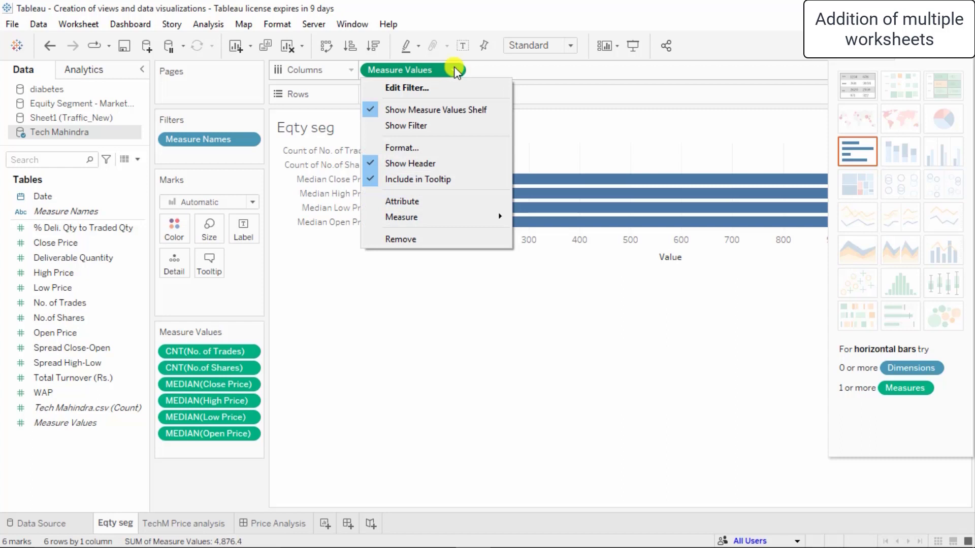
{"action": "left_click", "coordinate": [513, 405]}
{"action": "left_click", "coordinate": [248, 352]}
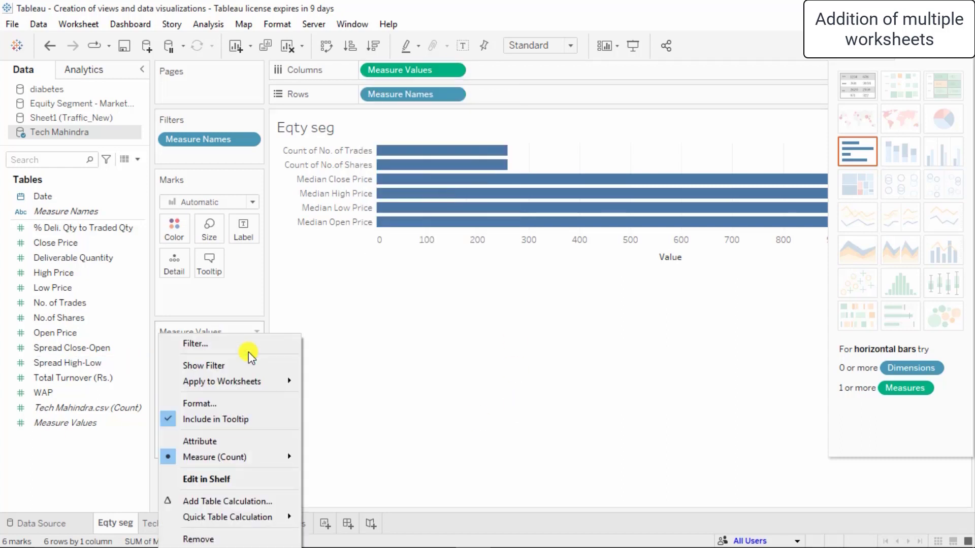
{"action": "left_click", "coordinate": [427, 467]}
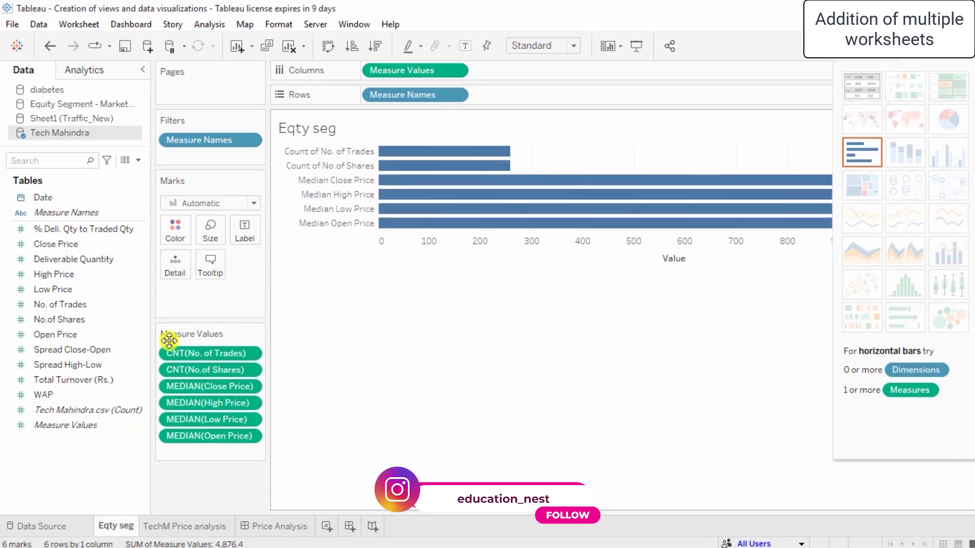
{"action": "left_click", "coordinate": [255, 334]}
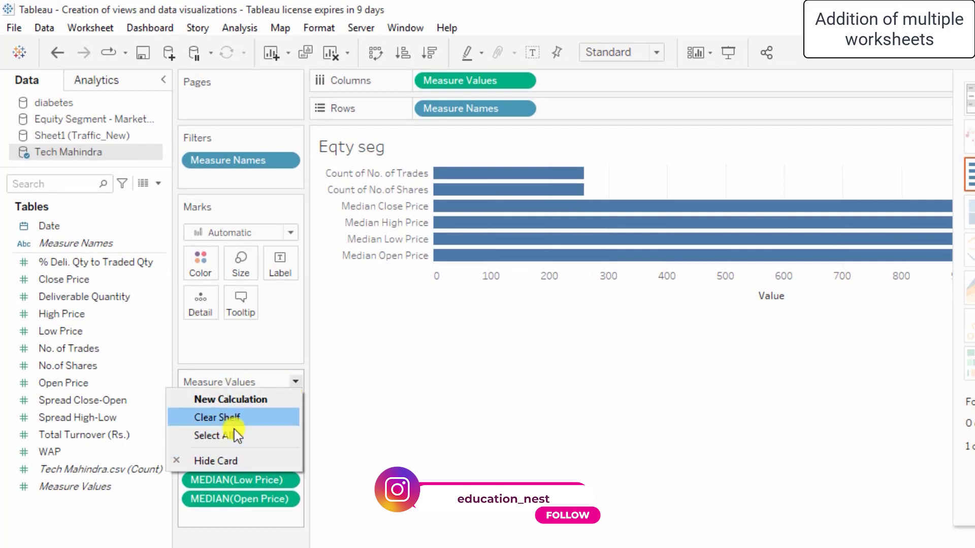
{"action": "left_click", "coordinate": [465, 423]}
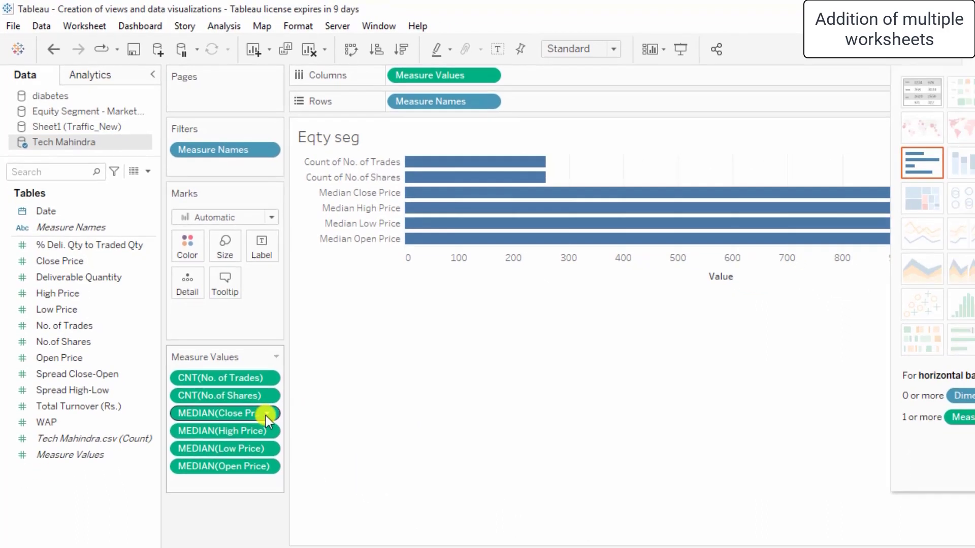
Step: Change the aggregation of Close Price and High Price in Measure Values to Minimum
{"action": "left_click", "coordinate": [266, 415]}
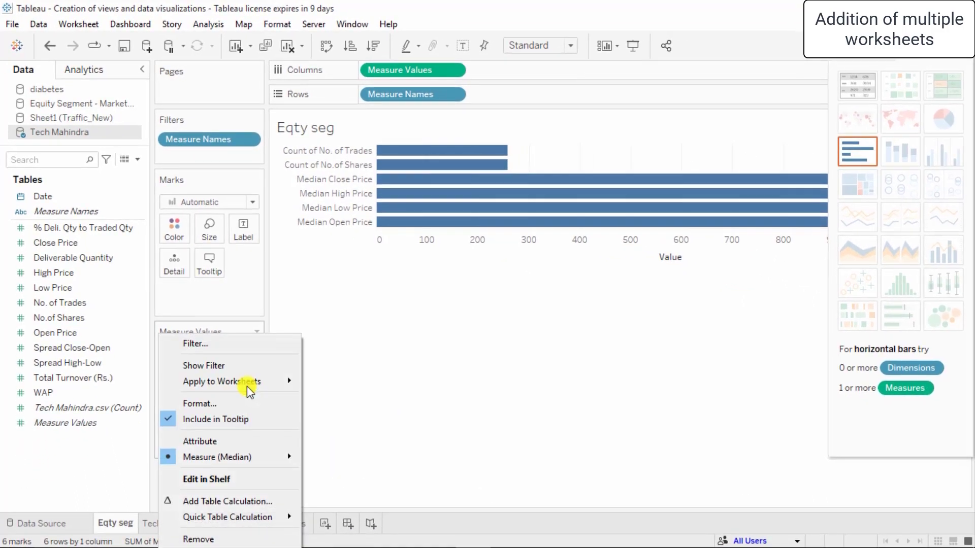
{"action": "mouse_move", "coordinate": [287, 408]}
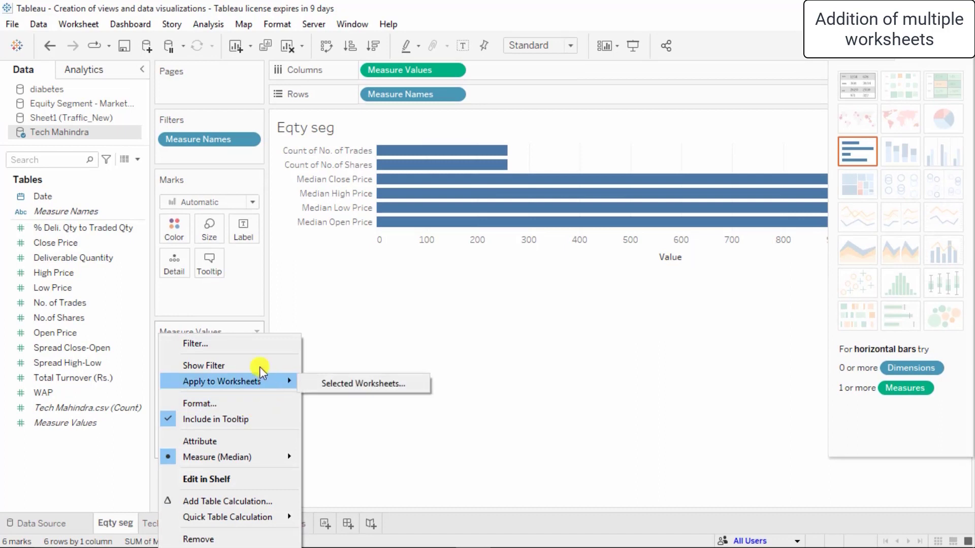
{"action": "mouse_move", "coordinate": [287, 461]}
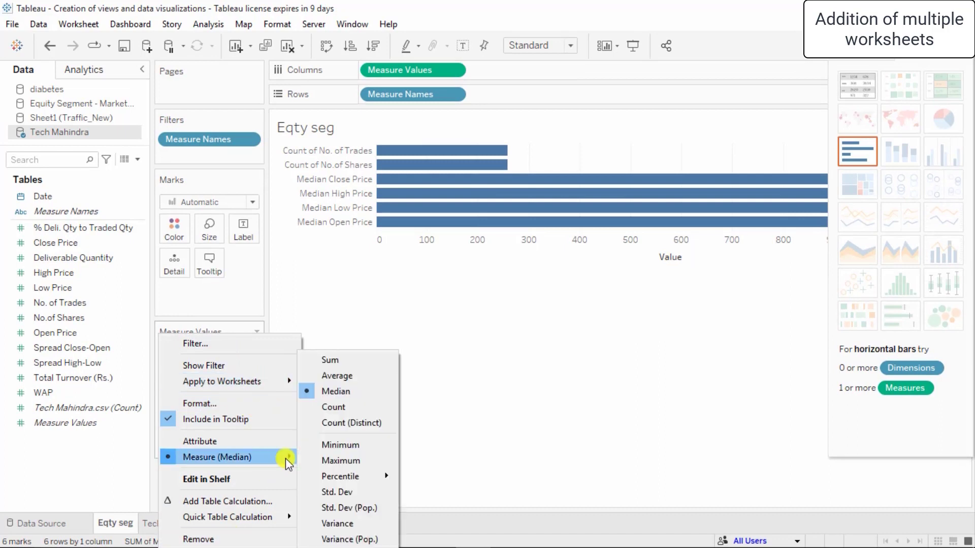
{"action": "left_click", "coordinate": [322, 445]}
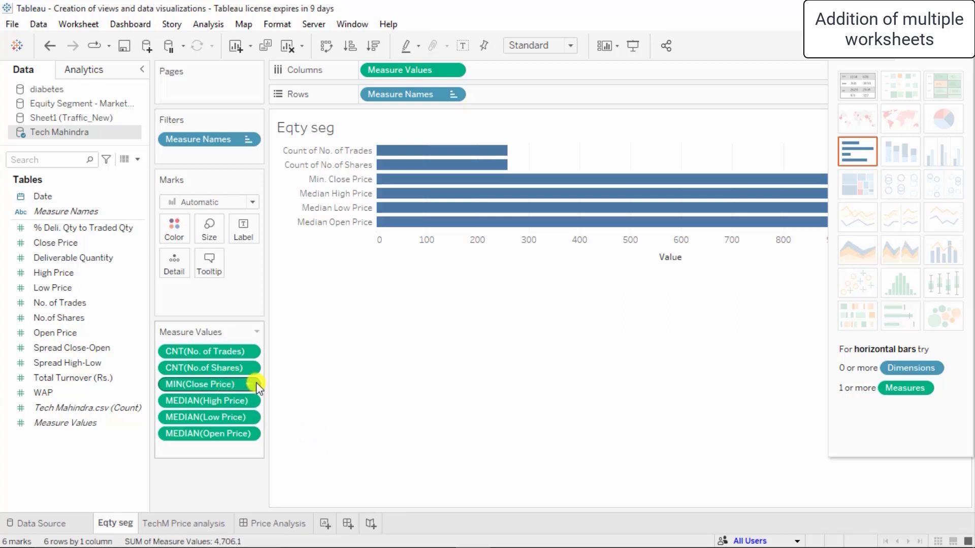
{"action": "left_click", "coordinate": [253, 402]}
{"action": "mouse_move", "coordinate": [274, 456]}
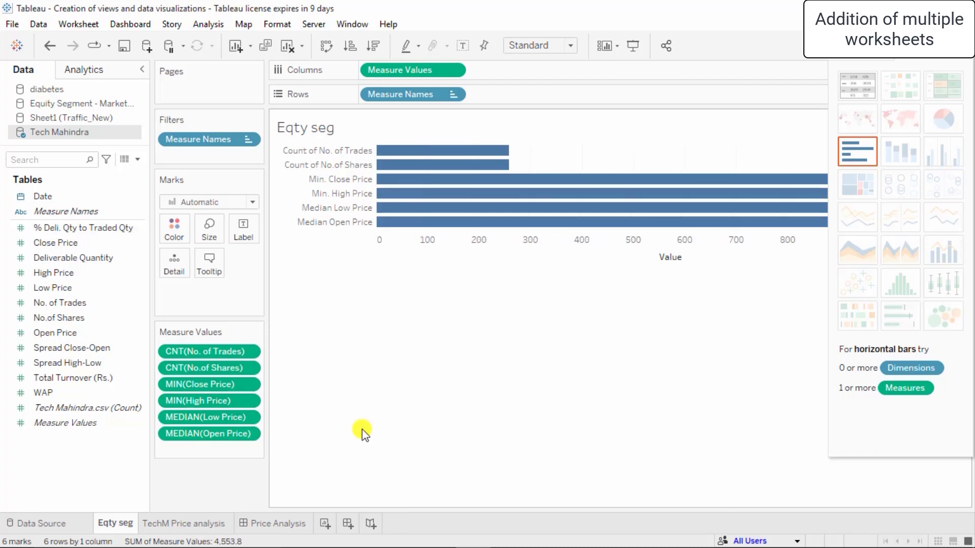
Step: Change the aggregation of Low Price and Open Price in Measure Values to Minimum, and save the workbook
{"action": "right_click", "coordinate": [254, 418]}
{"action": "mouse_move", "coordinate": [284, 466]}
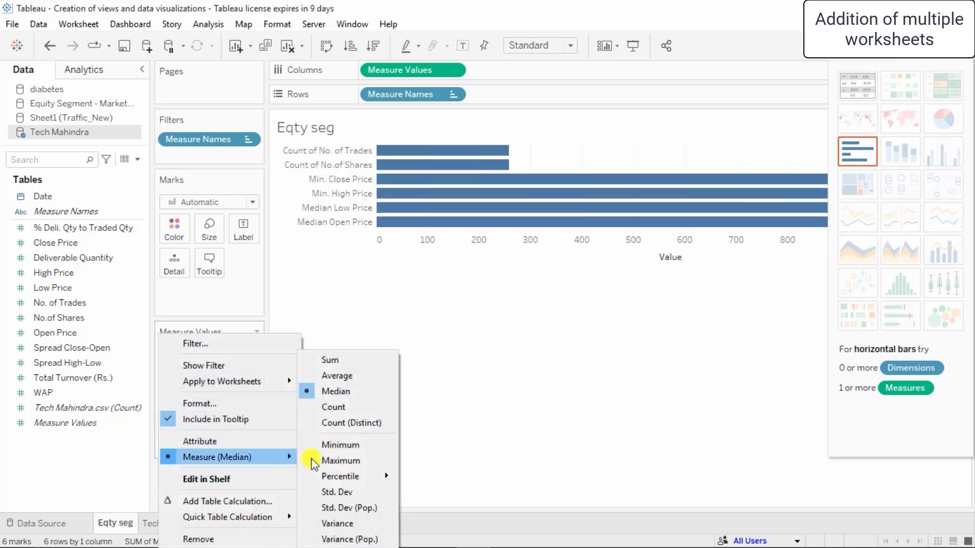
{"action": "left_click", "coordinate": [337, 445]}
{"action": "right_click", "coordinate": [255, 435]}
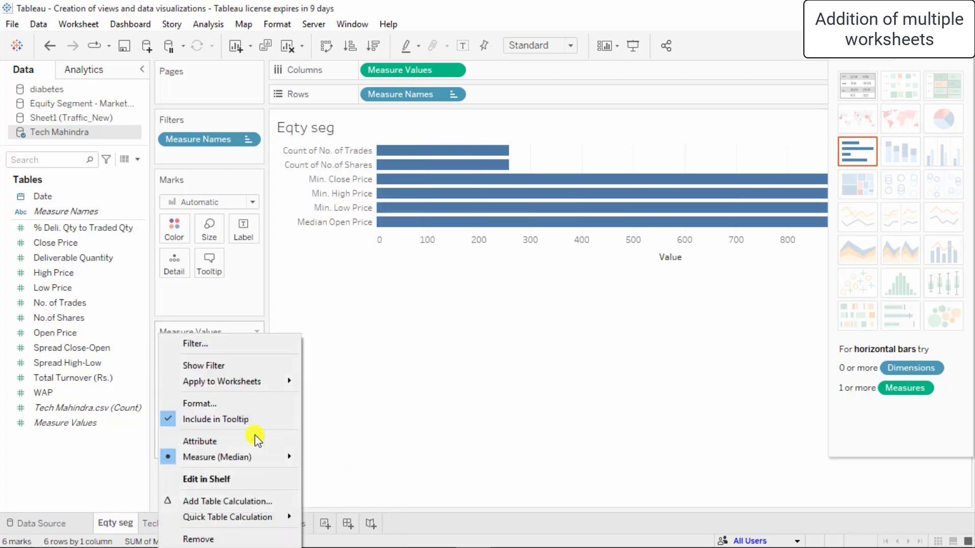
{"action": "mouse_move", "coordinate": [290, 457]}
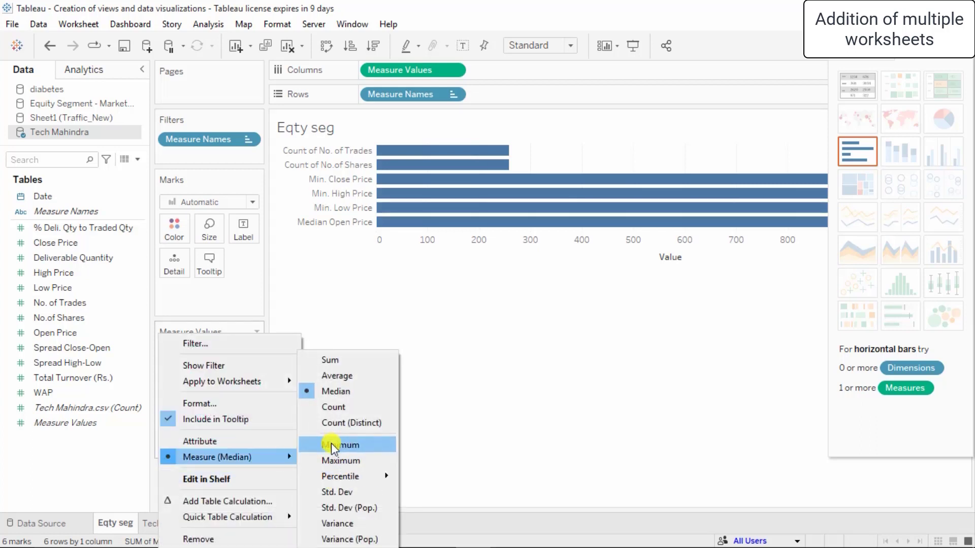
{"action": "left_click", "coordinate": [331, 443]}
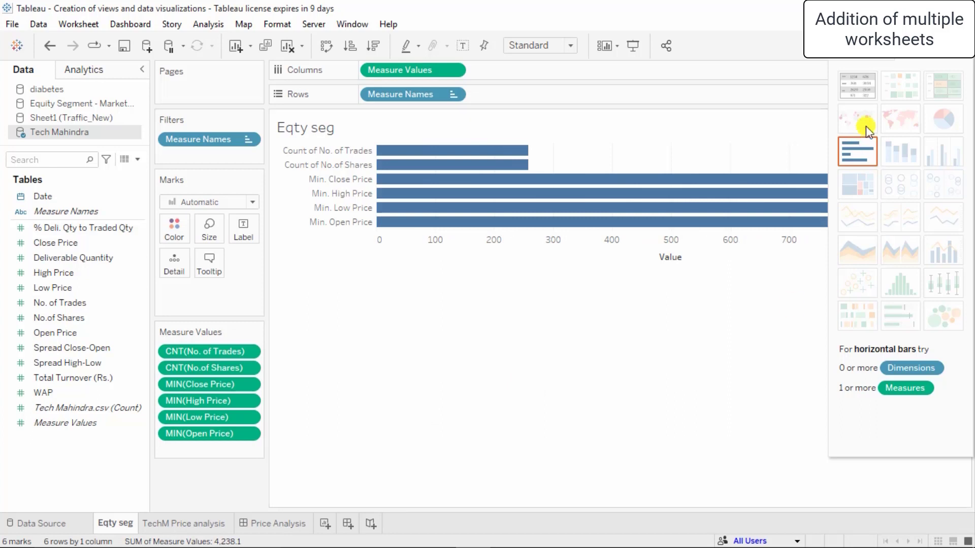
{"action": "left_click", "coordinate": [929, 65]}
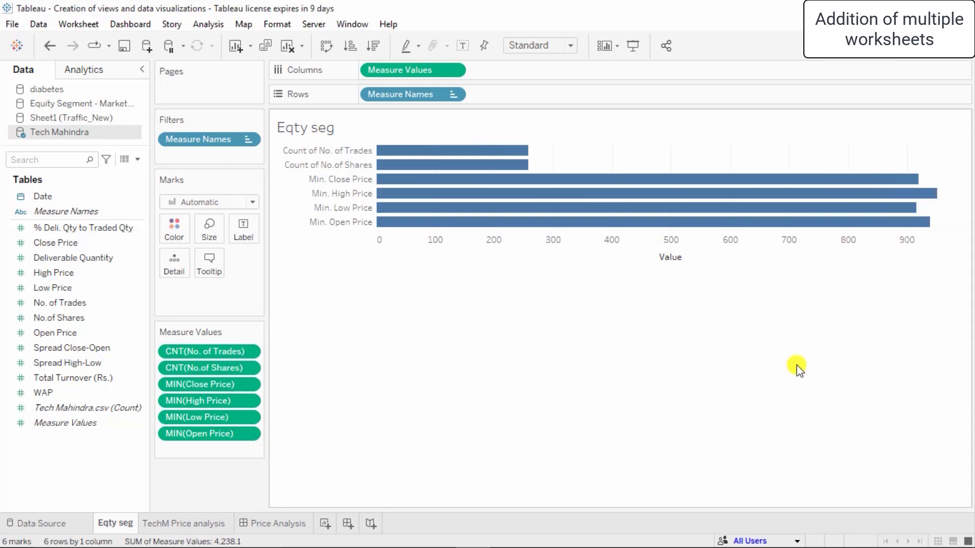
{"action": "left_click", "coordinate": [126, 49]}
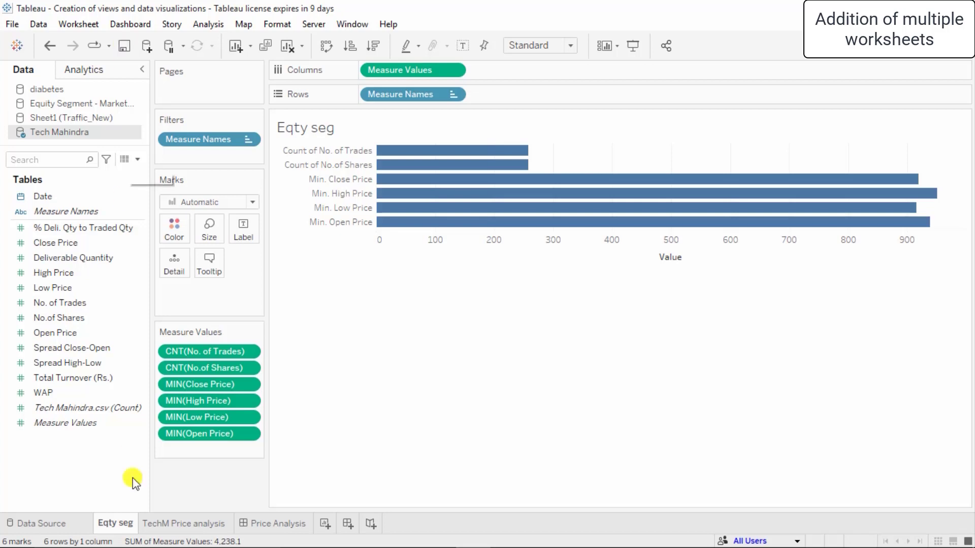
Step: Add % Deli. Qty to Traded Qty to Columns after Measure Values
{"action": "left_click", "coordinate": [32, 258]}
{"action": "left_click", "coordinate": [61, 233]}
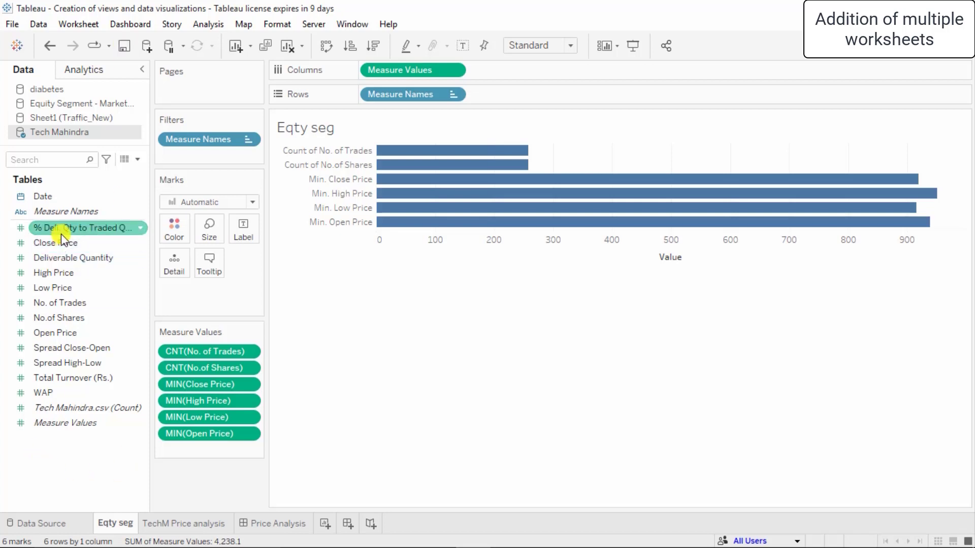
{"action": "left_click_drag", "start_coordinate": [59, 231], "coordinate": [573, 71]}
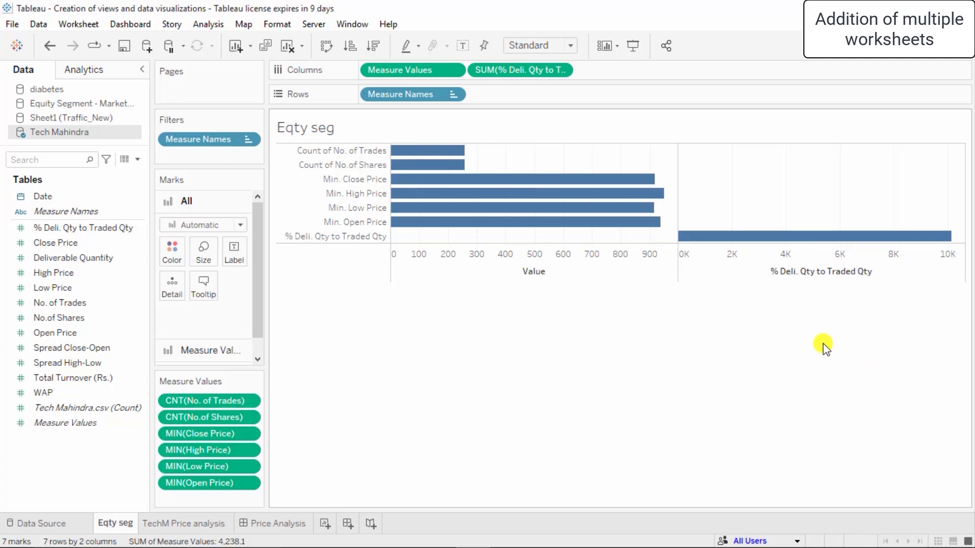
Step: Replace the minimum Close Price in Measure Values with the count of No. of Trades, placing it after No.of Shares
{"action": "left_click", "coordinate": [450, 97]}
{"action": "left_click", "coordinate": [426, 479]}
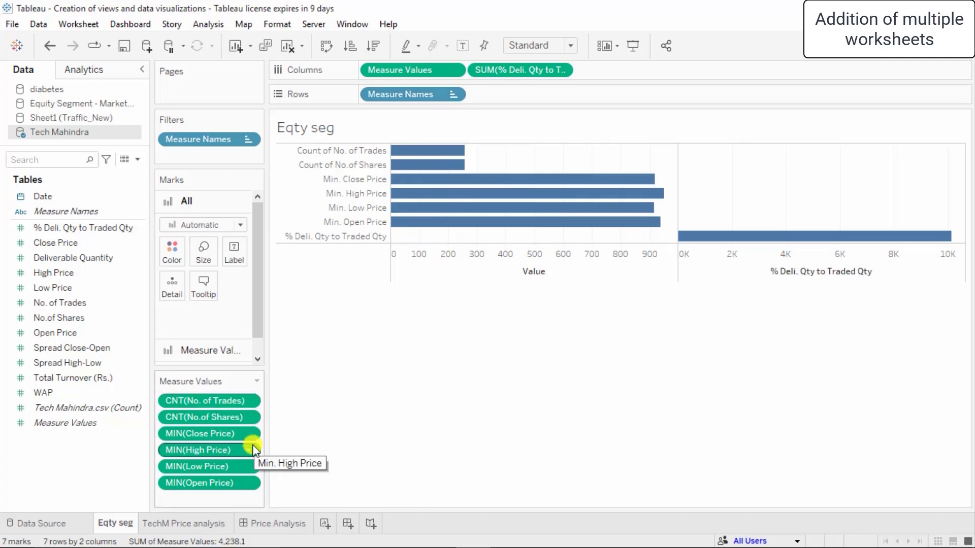
{"action": "left_click_drag", "start_coordinate": [182, 403], "coordinate": [218, 434]}
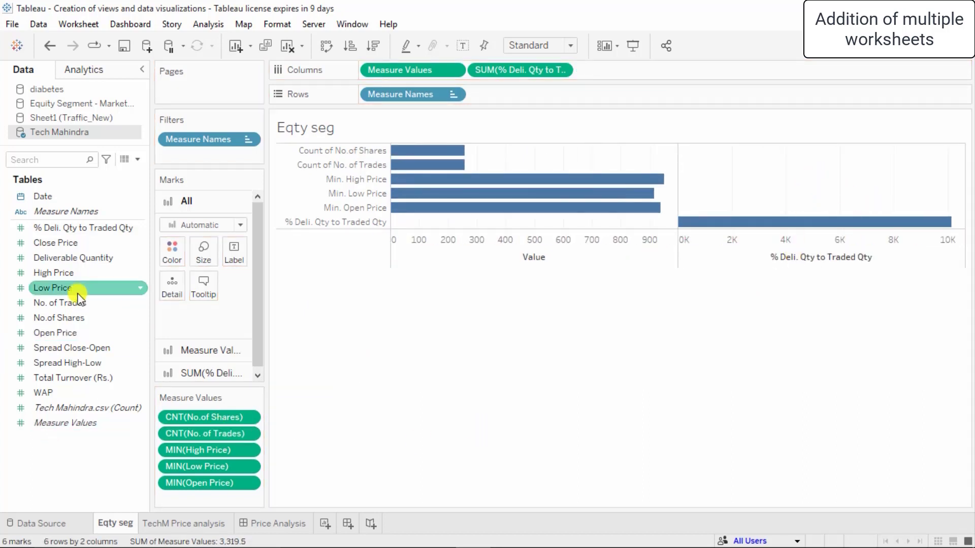
Step: Add Total Turnover (Rs.) to the worksheet and place it on Columns after % Deli. Qty to Traded Qty
{"action": "left_click_drag", "start_coordinate": [89, 378], "coordinate": [673, 90]}
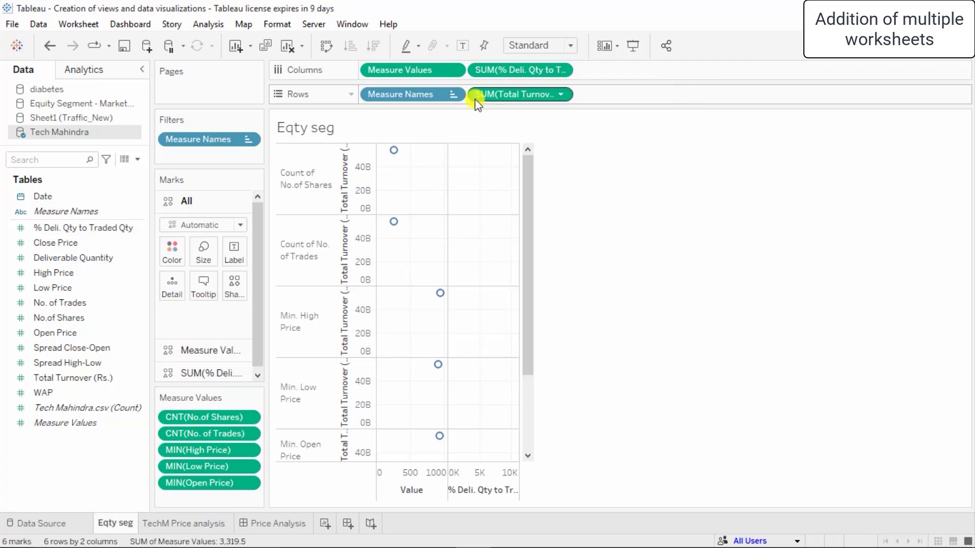
{"action": "left_click_drag", "start_coordinate": [491, 94], "coordinate": [632, 71]}
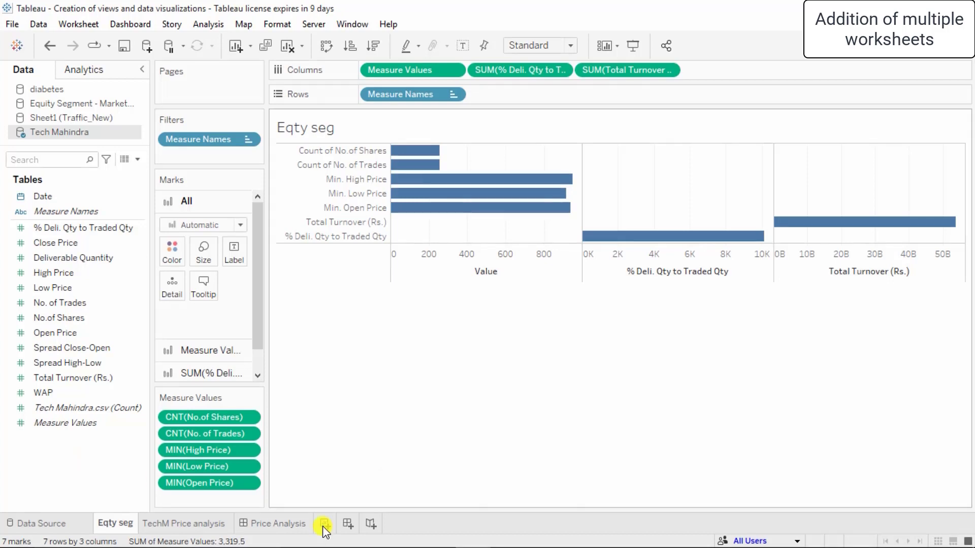
Step: Open the Price Analysis dashboard and add the Eqty seg sheet to it beside the price line charts
{"action": "left_click", "coordinate": [277, 523]}
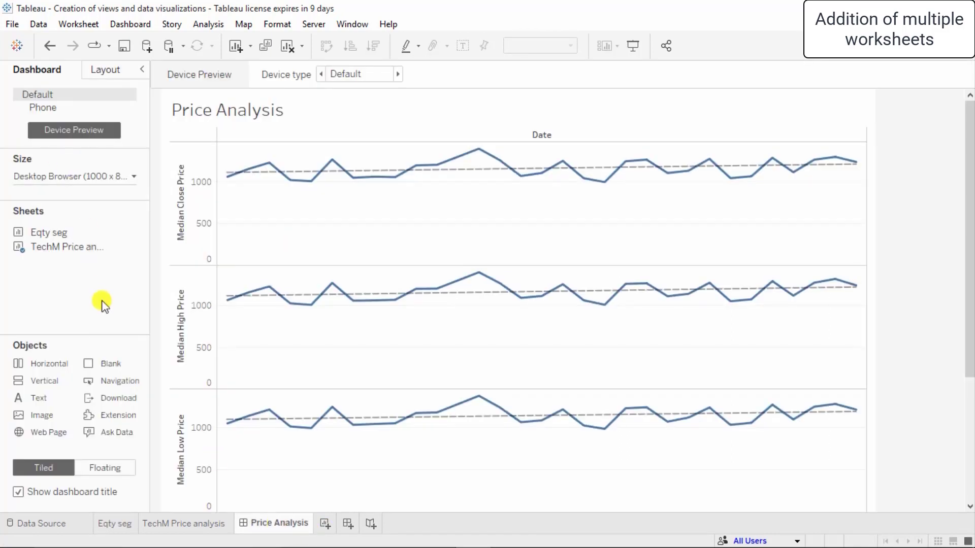
{"action": "double_click", "coordinate": [50, 234]}
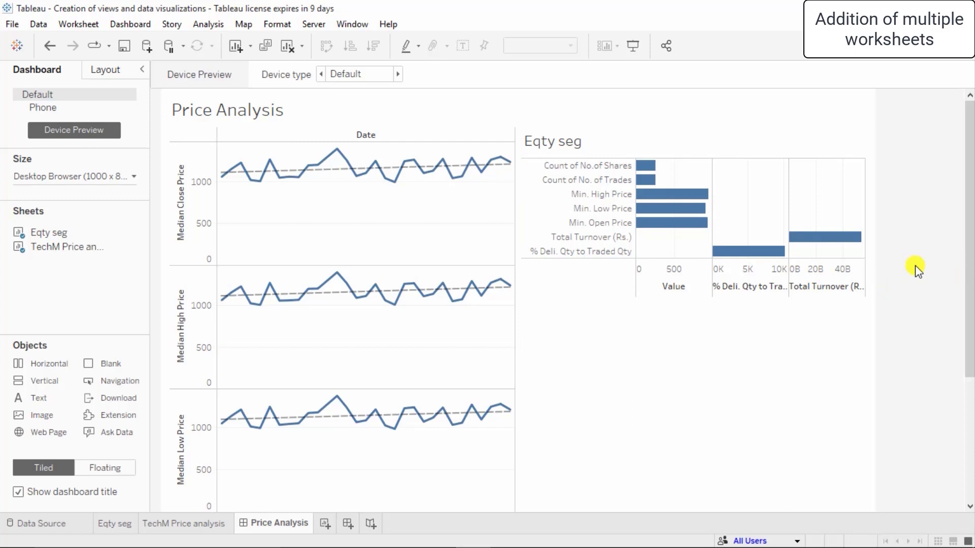
Step: Show the Min. High Price filter for the Eqty seg view on the dashboard
{"action": "left_click", "coordinate": [795, 139]}
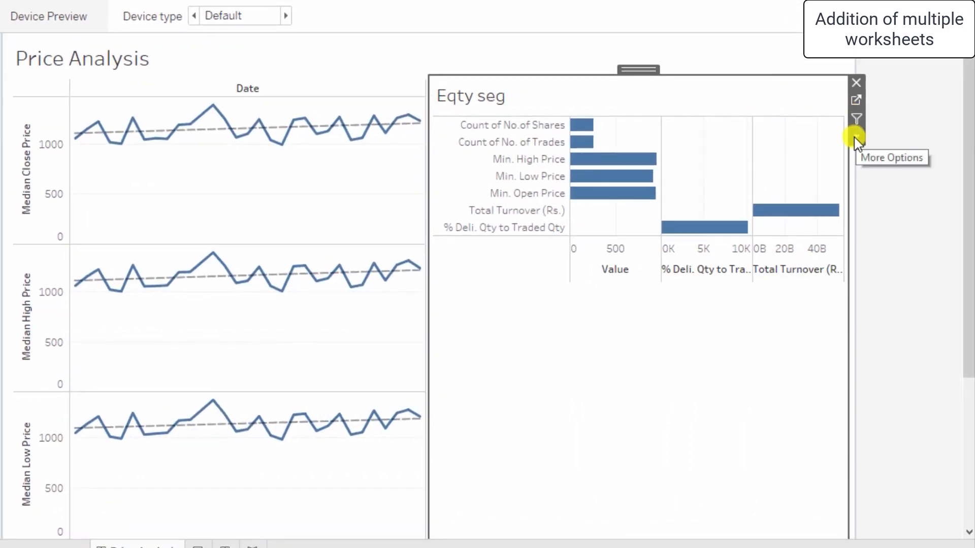
{"action": "left_click", "coordinate": [856, 137]}
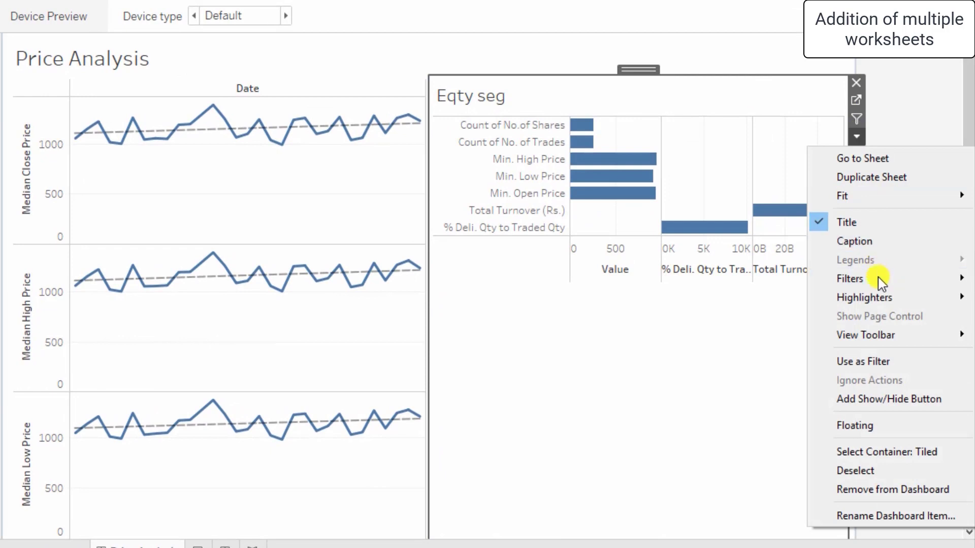
{"action": "left_click", "coordinate": [680, 396]}
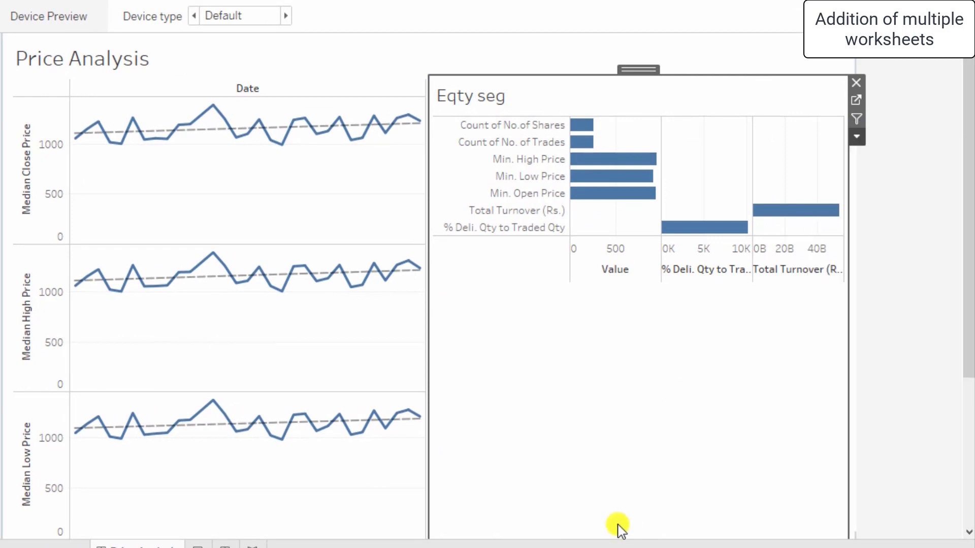
{"action": "left_click", "coordinate": [855, 119]}
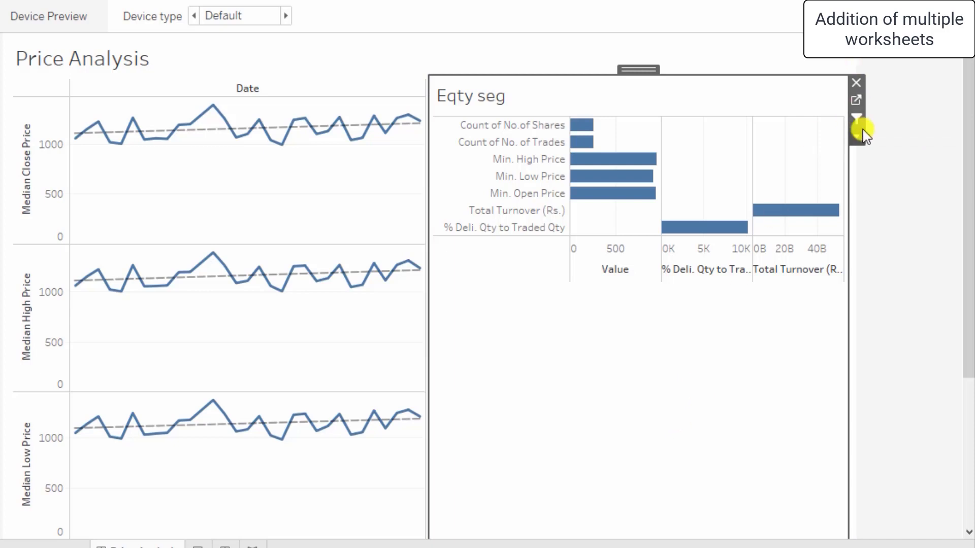
{"action": "left_click", "coordinate": [856, 136]}
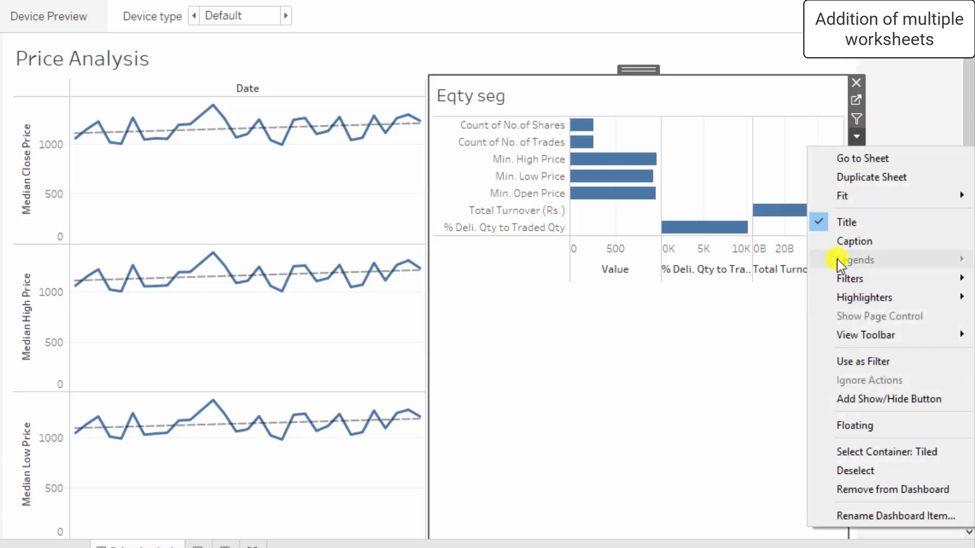
{"action": "mouse_move", "coordinate": [840, 279]}
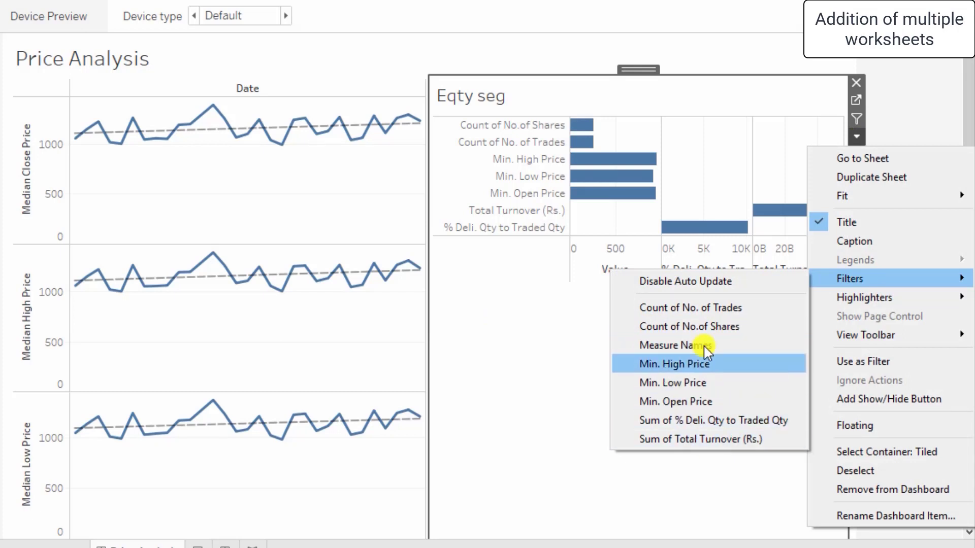
{"action": "left_click", "coordinate": [703, 364]}
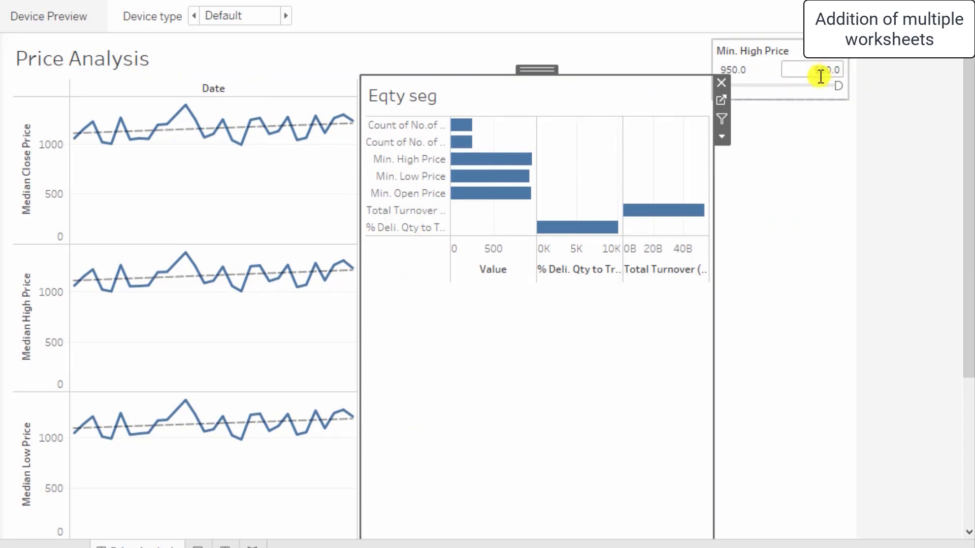
Step: Show the Min. Low Price and Min. Open Price filters for the Eqty seg view on the dashboard
{"action": "left_click", "coordinate": [721, 136]}
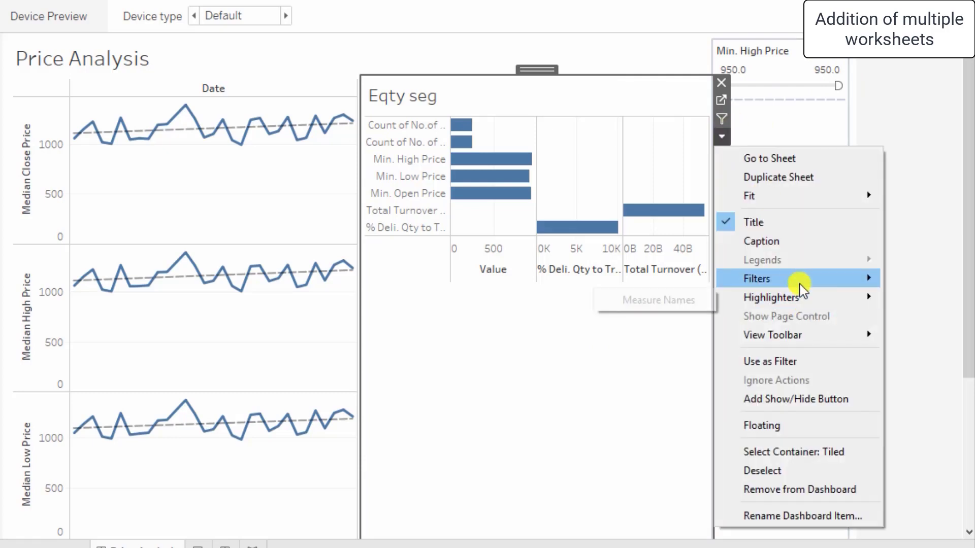
{"action": "mouse_move", "coordinate": [796, 280]}
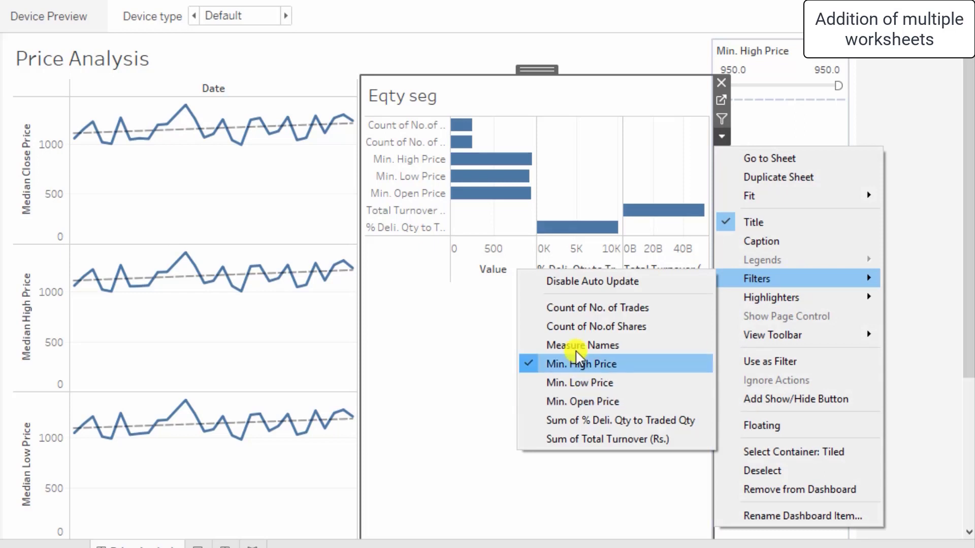
{"action": "left_click", "coordinate": [540, 387]}
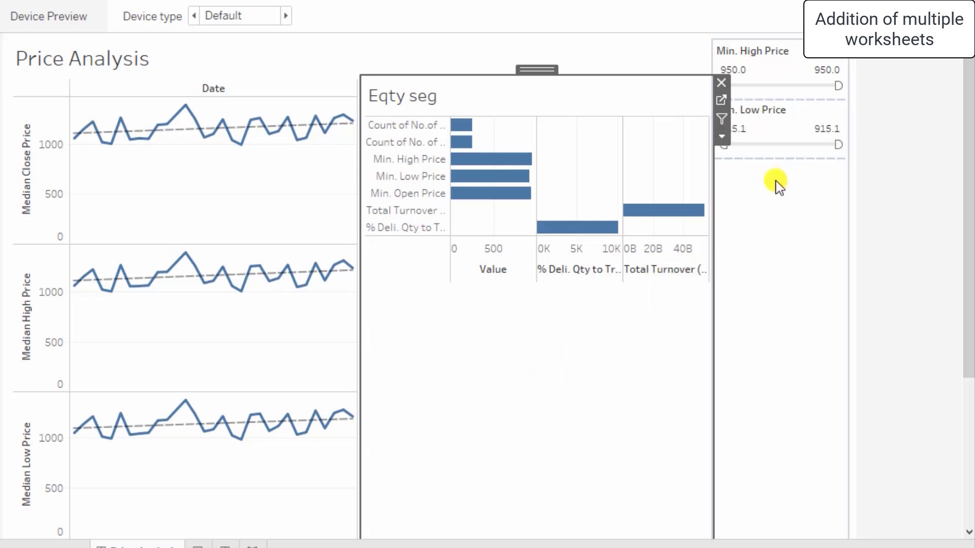
{"action": "left_click", "coordinate": [722, 136]}
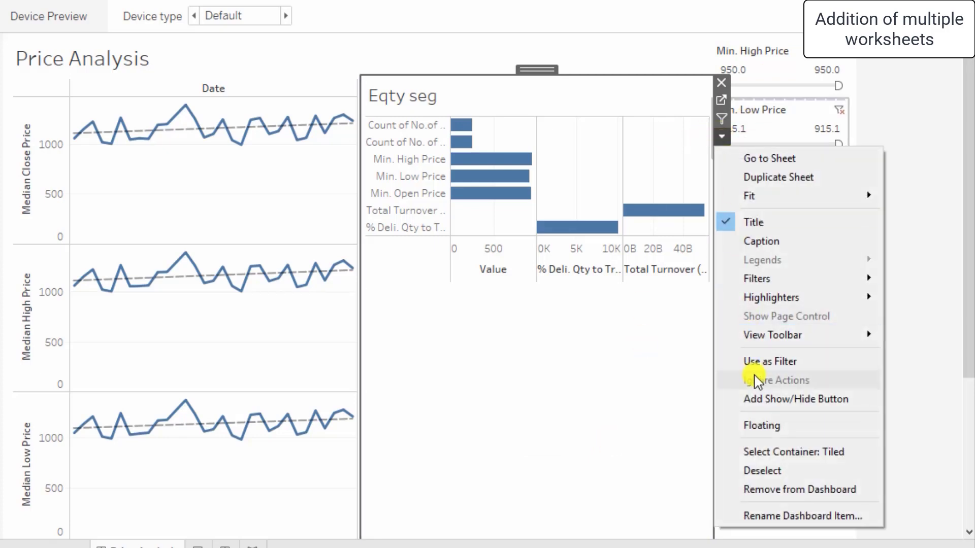
{"action": "mouse_move", "coordinate": [747, 288]}
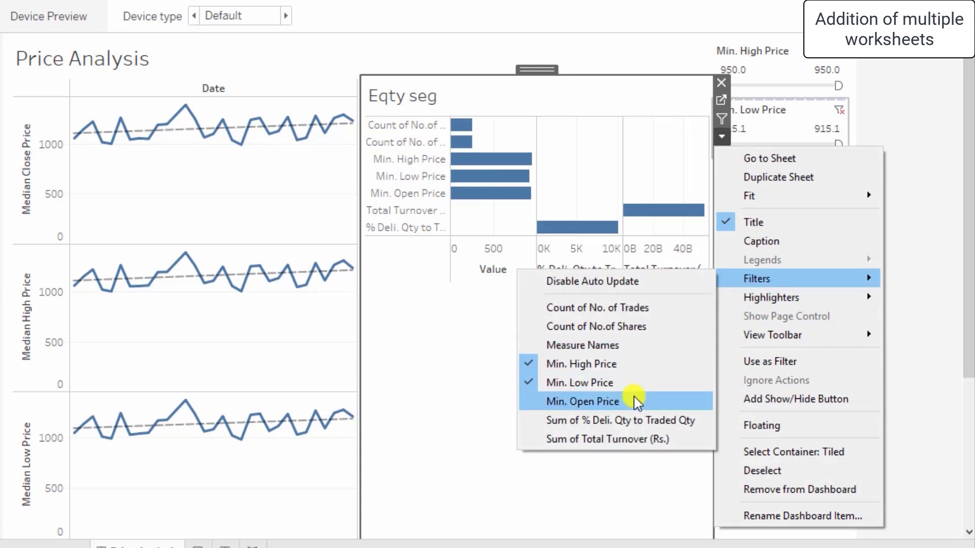
{"action": "left_click", "coordinate": [638, 402]}
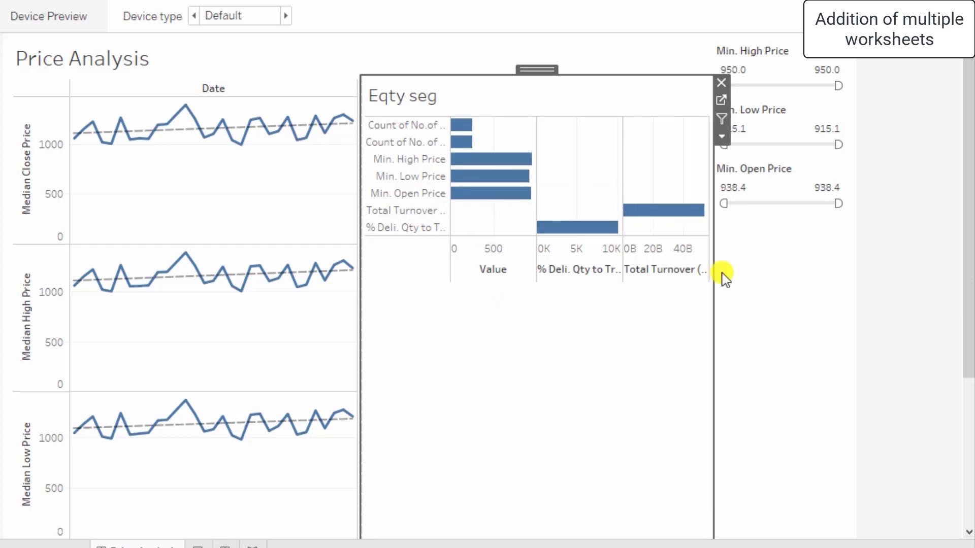
{"action": "double_click", "coordinate": [544, 67]}
{"action": "left_click", "coordinate": [455, 381]}
{"action": "left_click", "coordinate": [177, 204]}
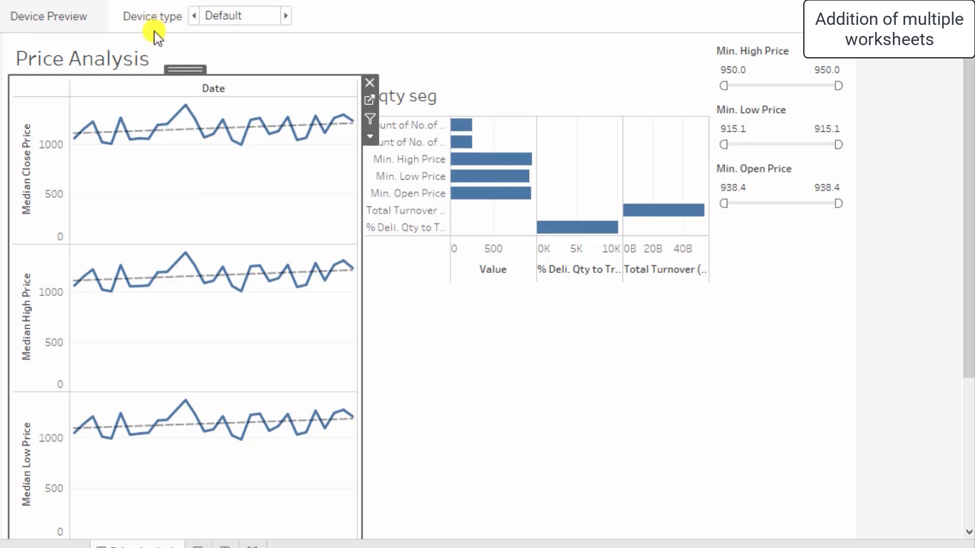
{"action": "left_click", "coordinate": [182, 66]}
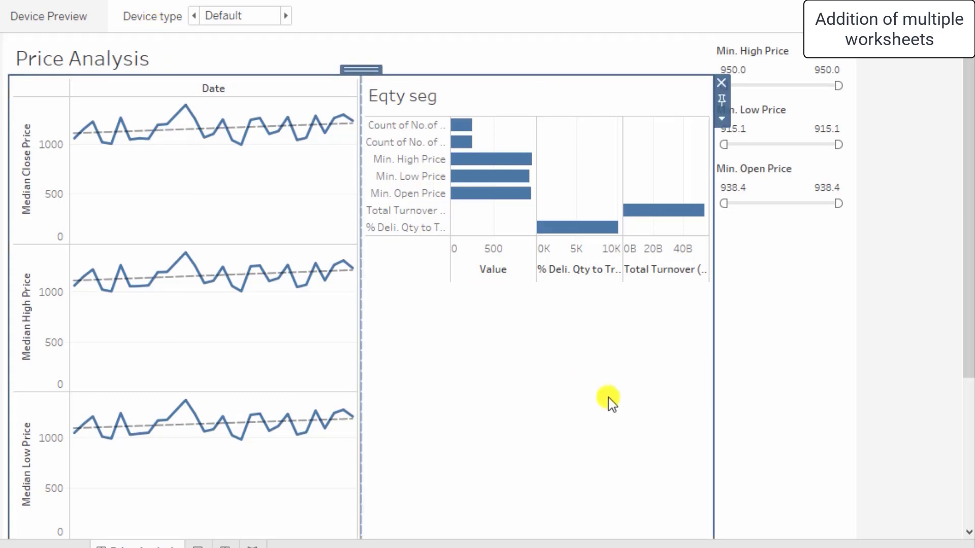
{"action": "left_click", "coordinate": [798, 373]}
{"action": "left_click", "coordinate": [909, 328]}
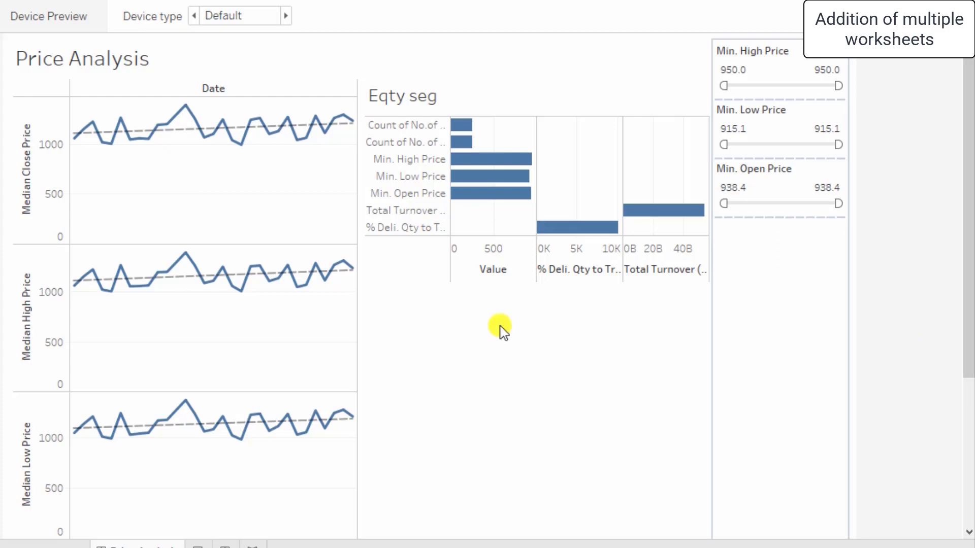
{"action": "left_click", "coordinate": [472, 350]}
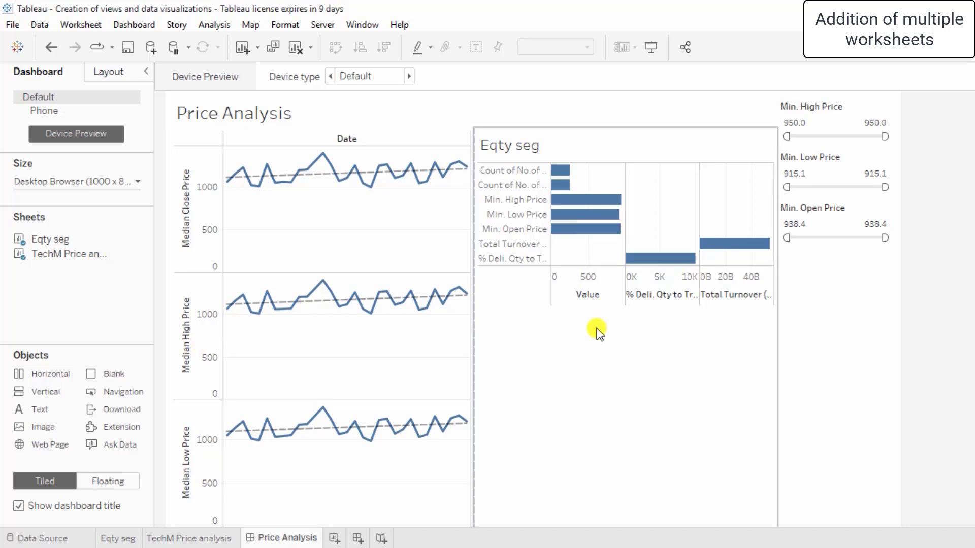
{"action": "left_click", "coordinate": [308, 141]}
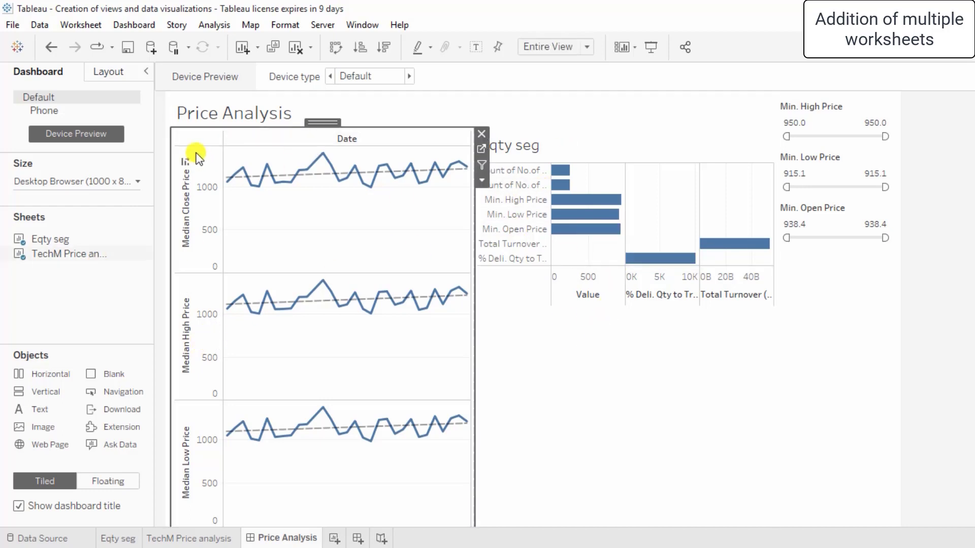
{"action": "right_click", "coordinate": [208, 138]}
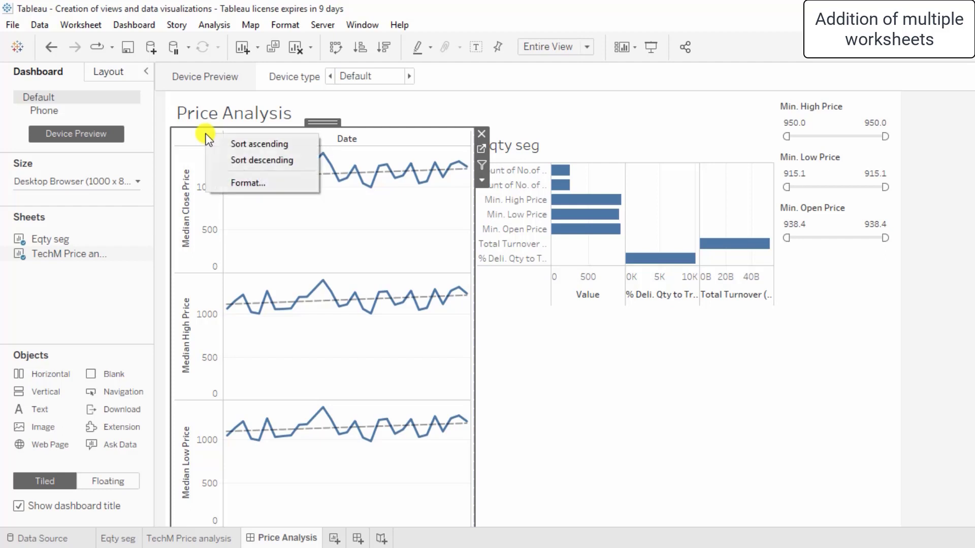
{"action": "left_click", "coordinate": [59, 300]}
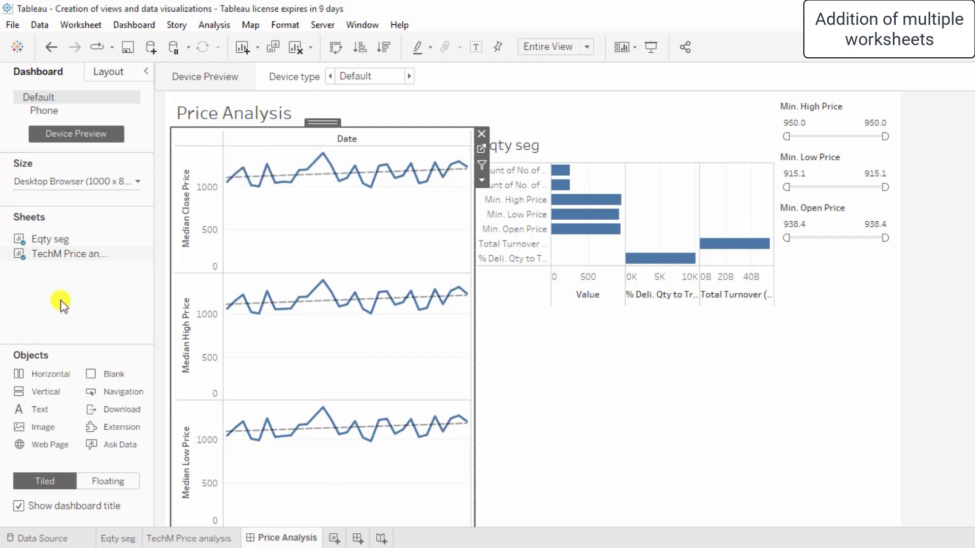
{"action": "left_click", "coordinate": [293, 504]}
{"action": "right_click", "coordinate": [293, 504]}
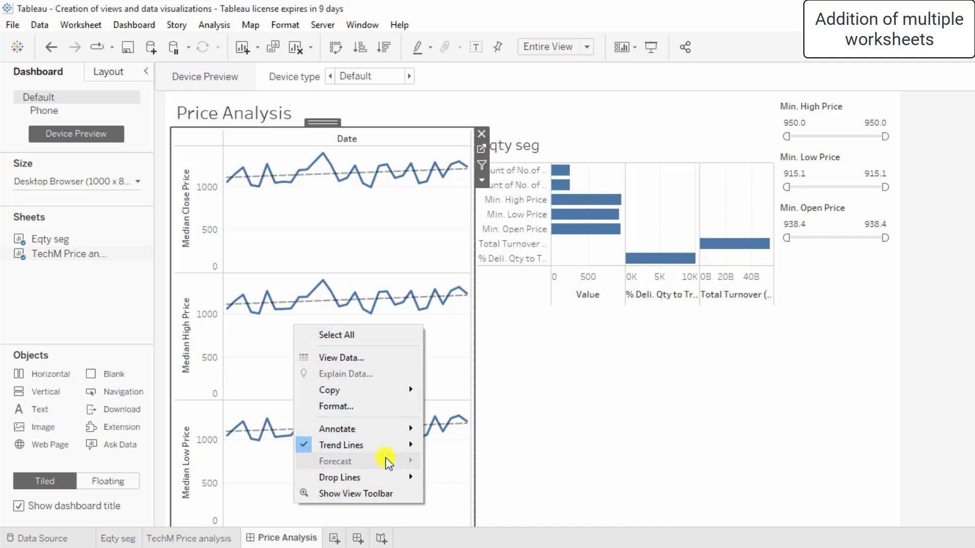
{"action": "left_click", "coordinate": [64, 325]}
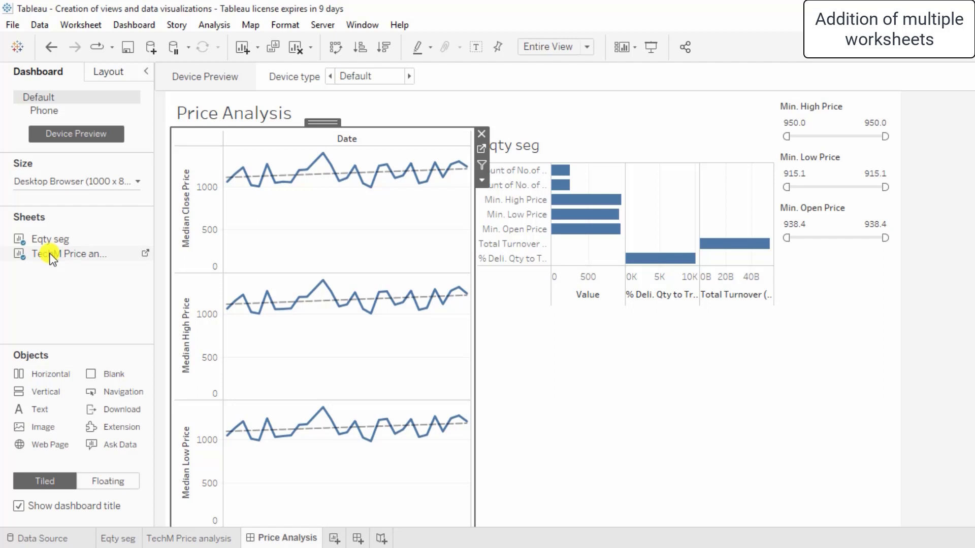
{"action": "left_click", "coordinate": [188, 537]}
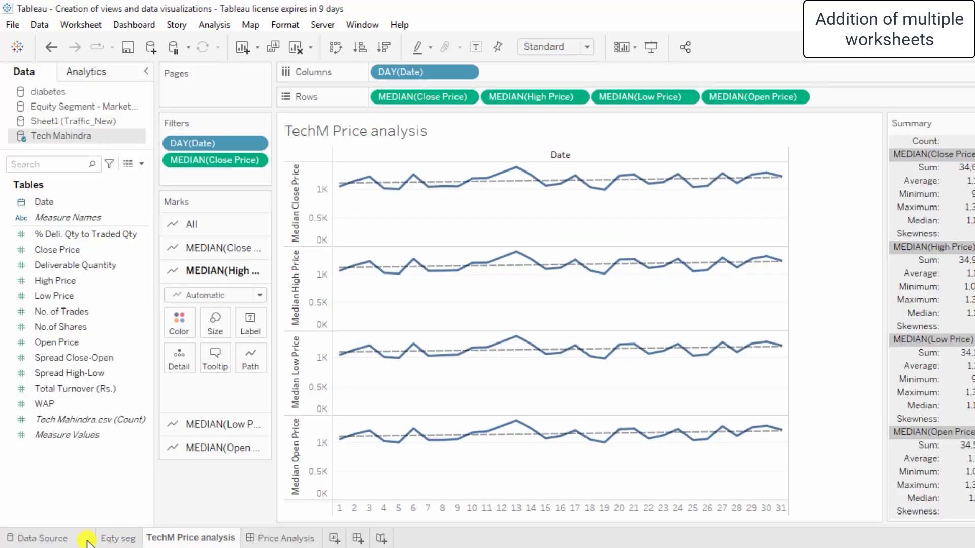
{"action": "left_click", "coordinate": [270, 539]}
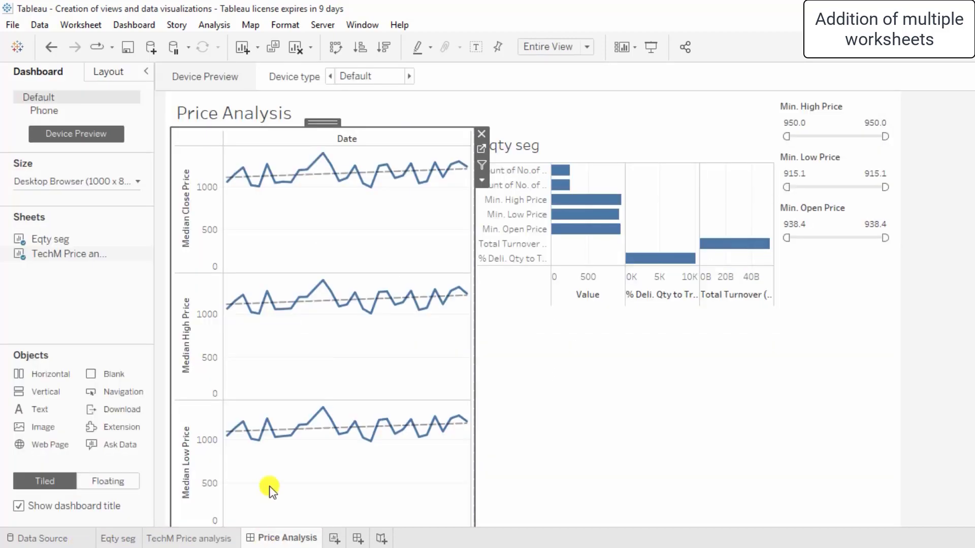
{"action": "double_click", "coordinate": [326, 122]}
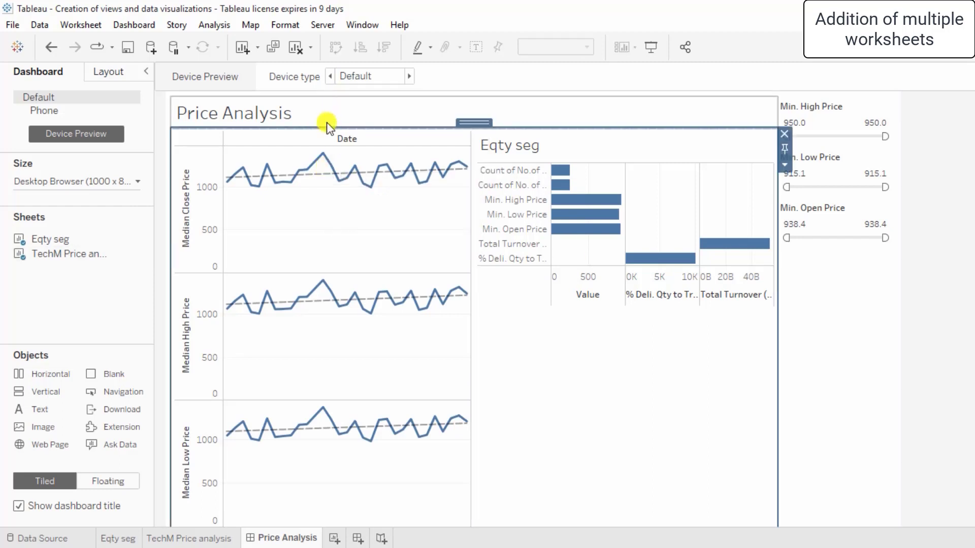
{"action": "left_click", "coordinate": [846, 328]}
{"action": "left_click", "coordinate": [965, 293]}
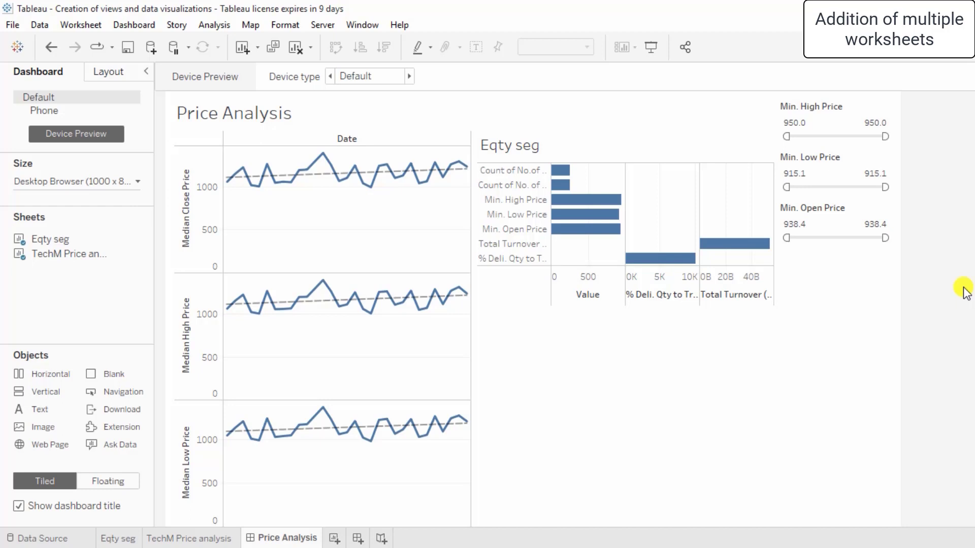
Step: Change the Min. High Price filter from a range of values to an At Least filter
{"action": "left_click", "coordinate": [888, 137]}
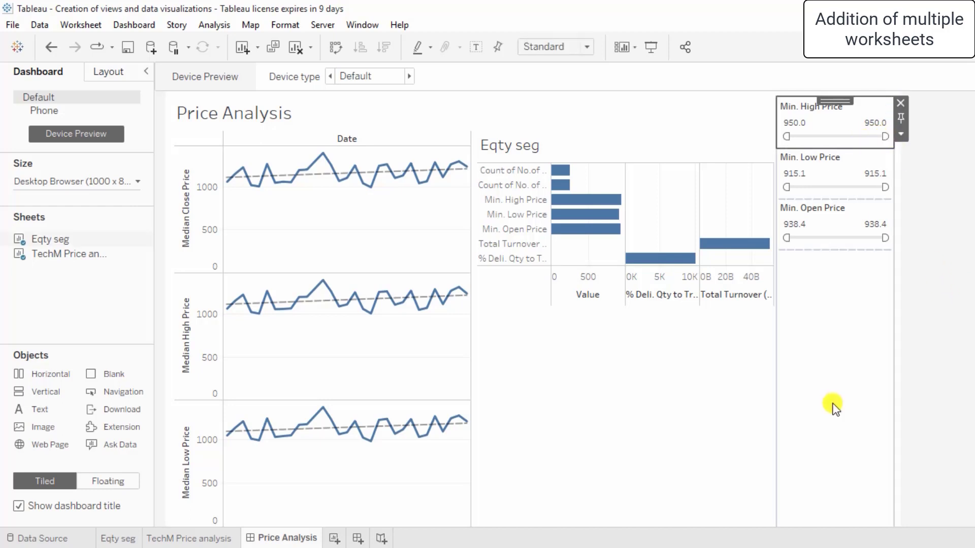
{"action": "left_click", "coordinate": [957, 316]}
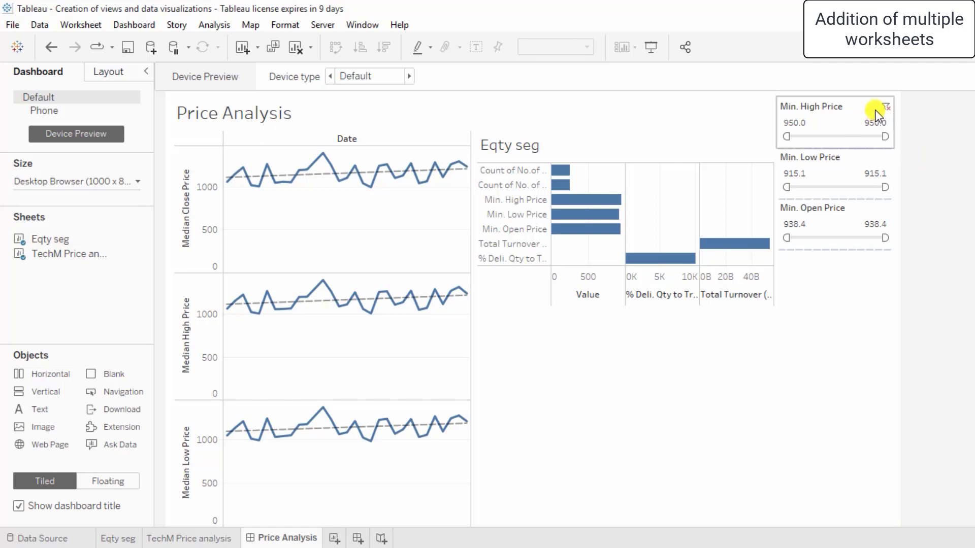
{"action": "left_click", "coordinate": [888, 109]}
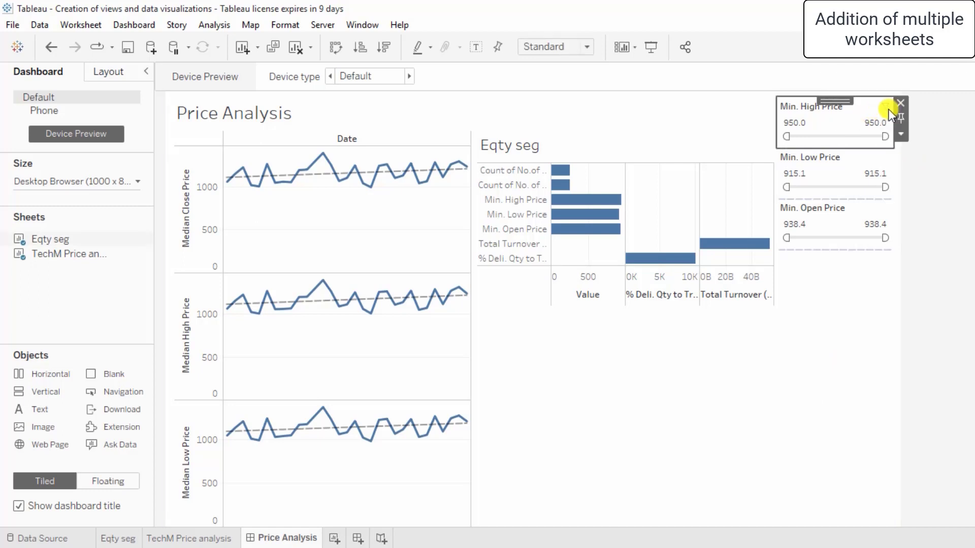
{"action": "left_click", "coordinate": [900, 133]}
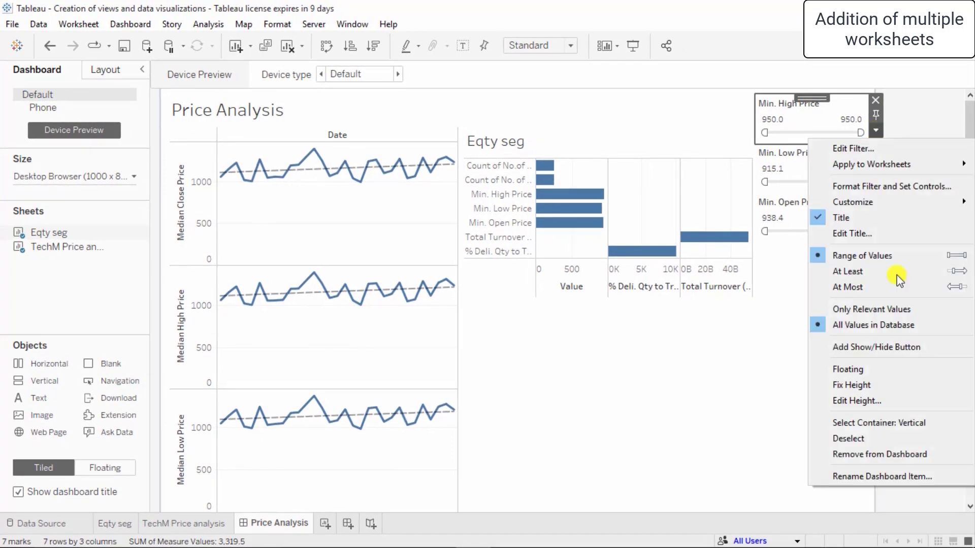
{"action": "left_click", "coordinate": [857, 270]}
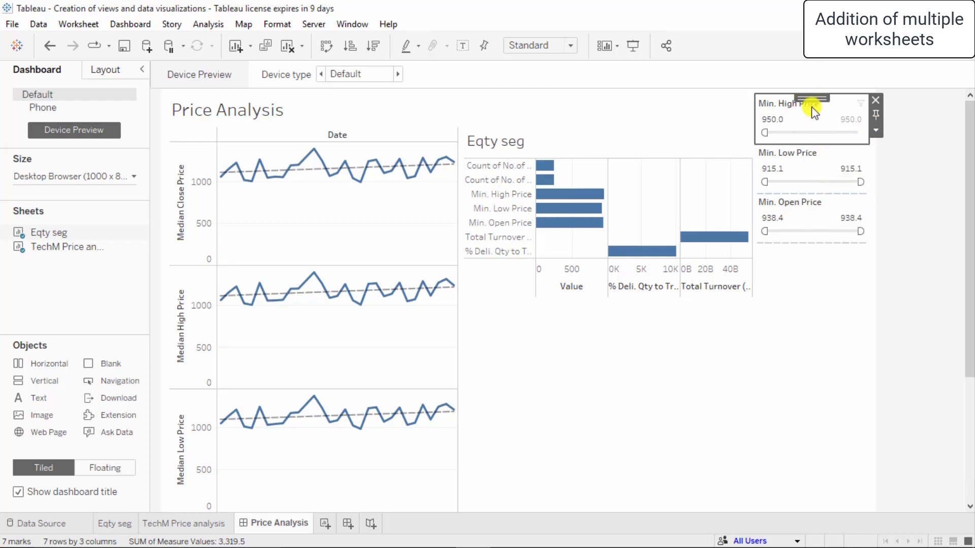
Step: Change the Min. Low Price filter from a range of values to an At Most filter
{"action": "left_click", "coordinate": [806, 176]}
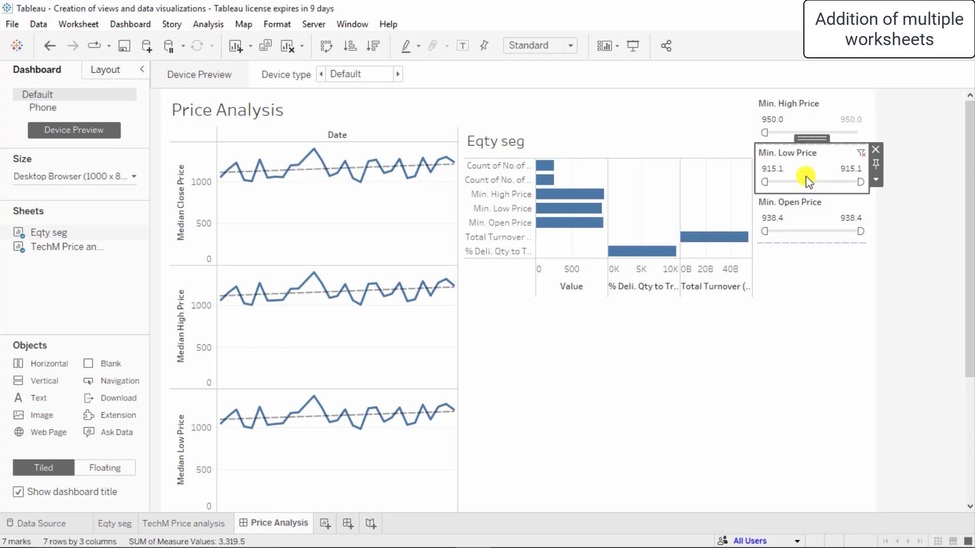
{"action": "left_click", "coordinate": [876, 180]}
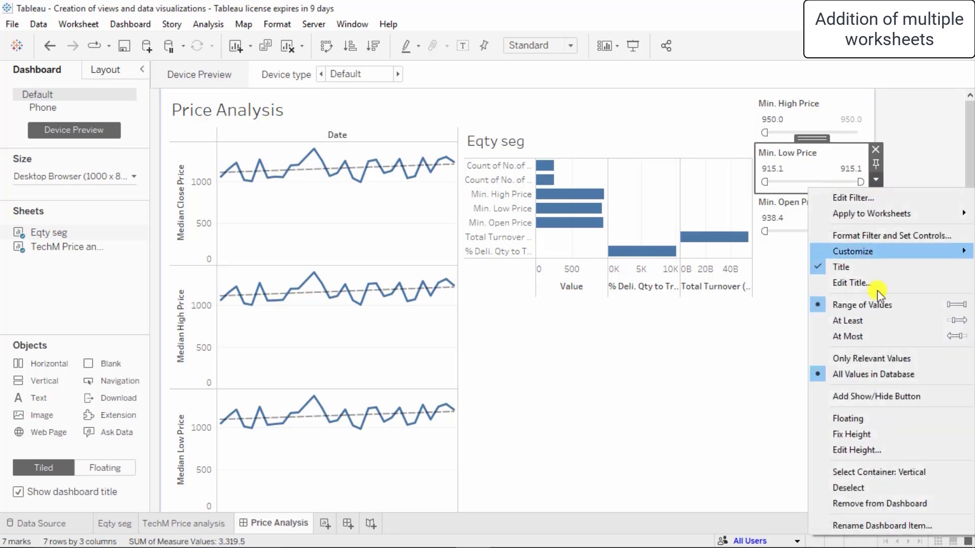
{"action": "left_click", "coordinate": [857, 337]}
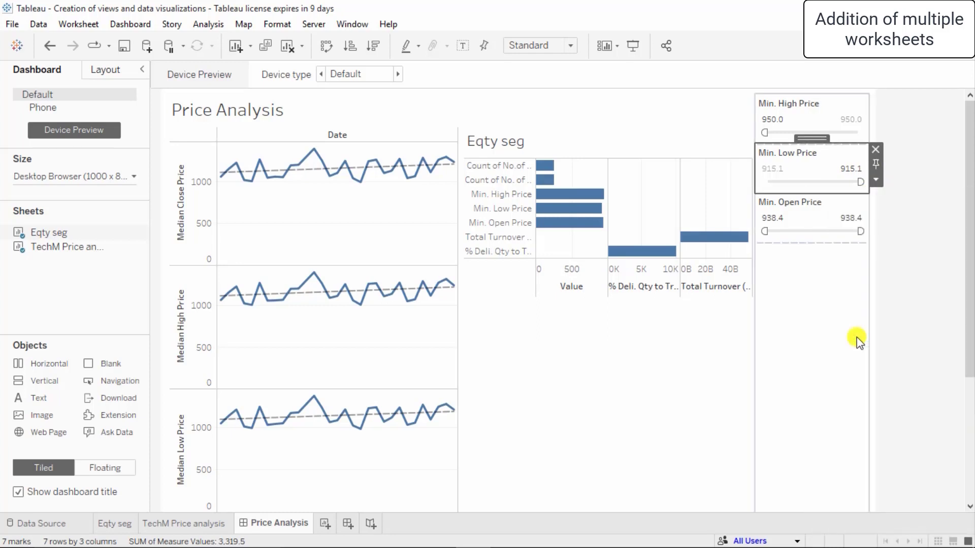
{"action": "left_click", "coordinate": [876, 179]}
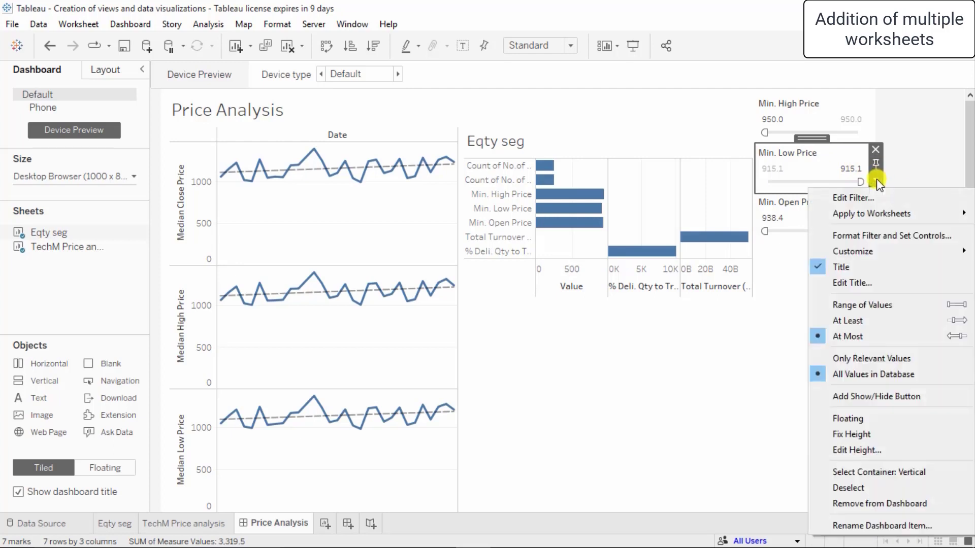
{"action": "left_click", "coordinate": [761, 292]}
Step: Change the Min. Open Price filter from a range of values to an At Least filter
{"action": "left_click", "coordinate": [809, 214]}
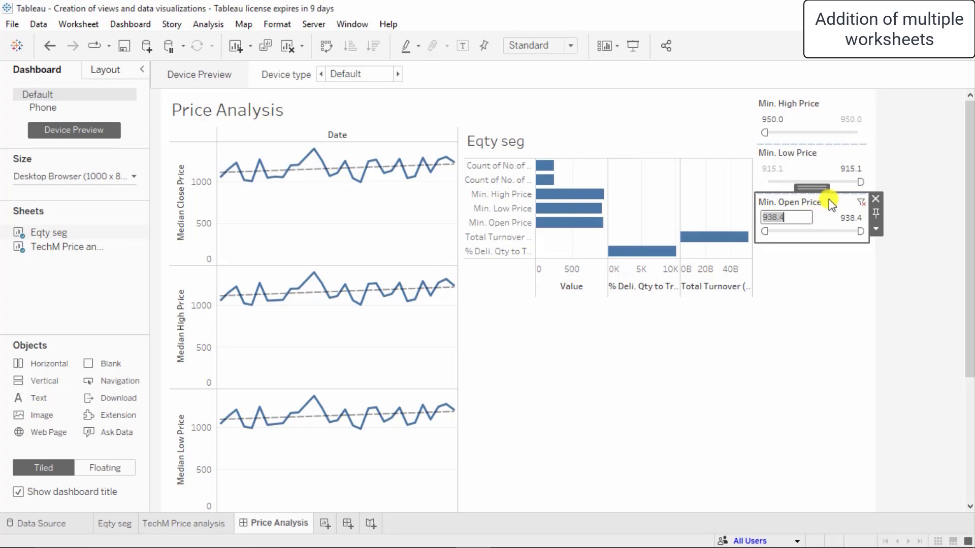
{"action": "left_click", "coordinate": [829, 240]}
{"action": "left_click", "coordinate": [877, 229]}
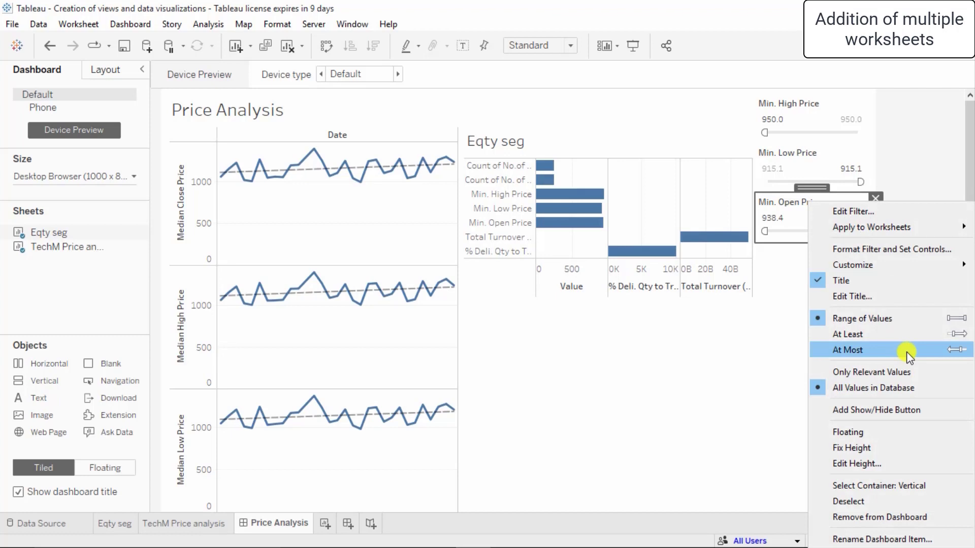
{"action": "left_click", "coordinate": [865, 336]}
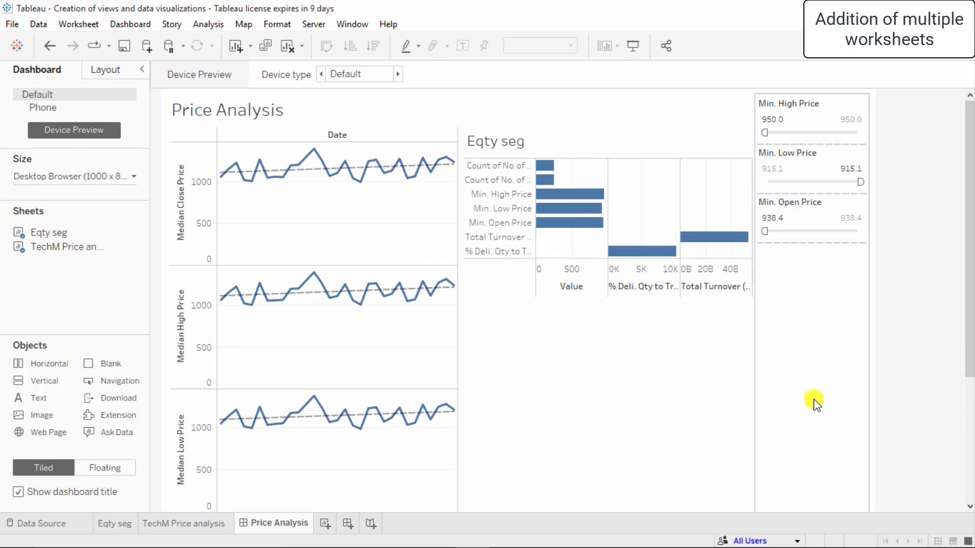
Step: View the Price Analysis dashboard in presentation mode, along with the TechM Price analysis sheet and its summary
{"action": "left_click", "coordinate": [331, 96]}
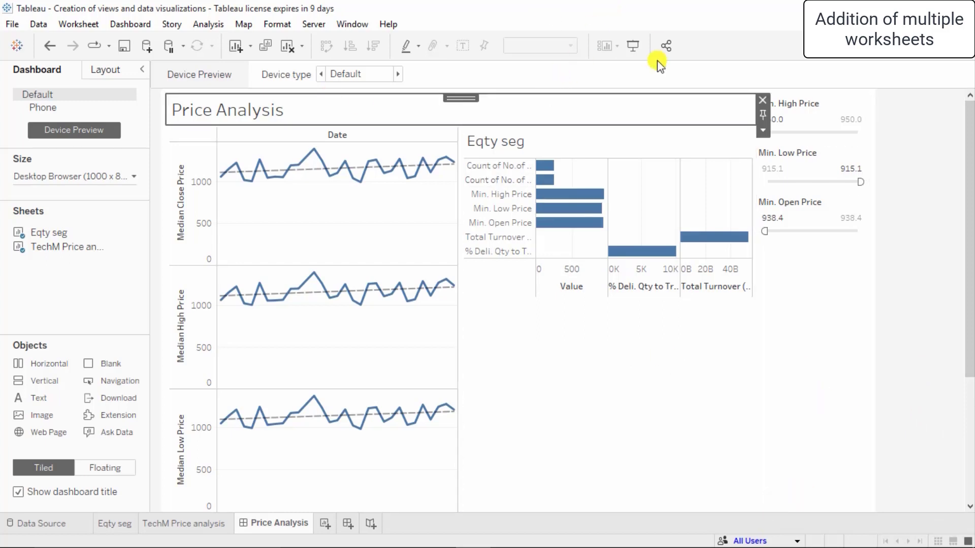
{"action": "left_click", "coordinate": [915, 395]}
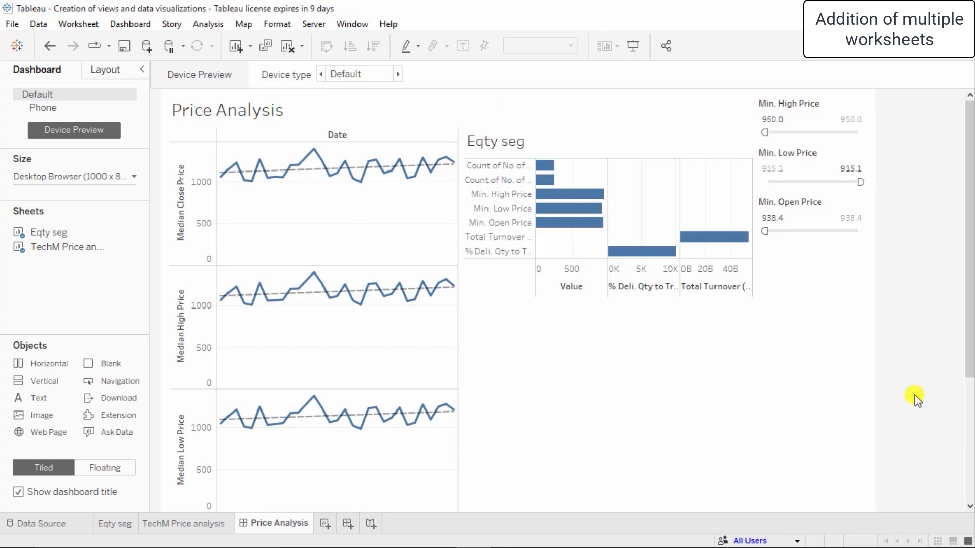
{"action": "left_click", "coordinate": [633, 46]}
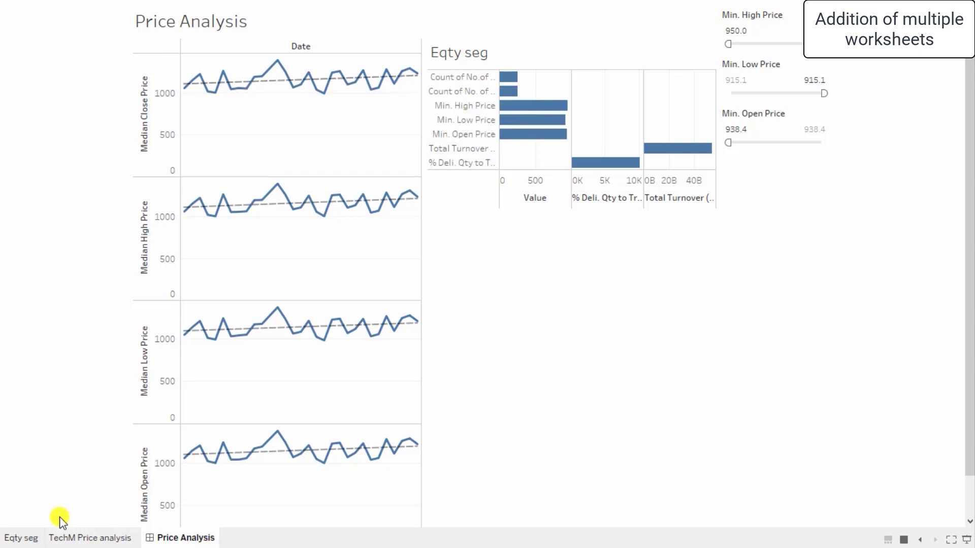
{"action": "left_click", "coordinate": [90, 539]}
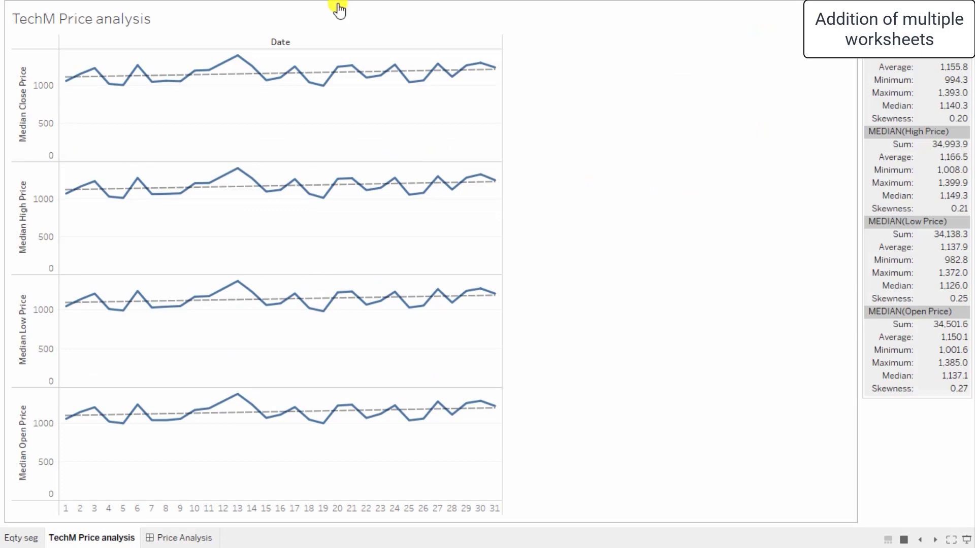
{"action": "left_click", "coordinate": [964, 14]}
{"action": "left_click", "coordinate": [583, 268]}
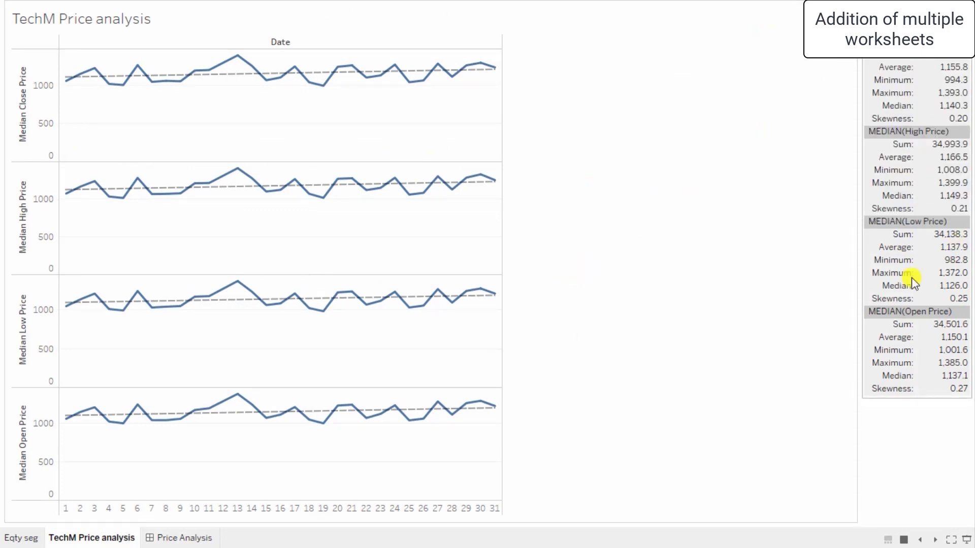